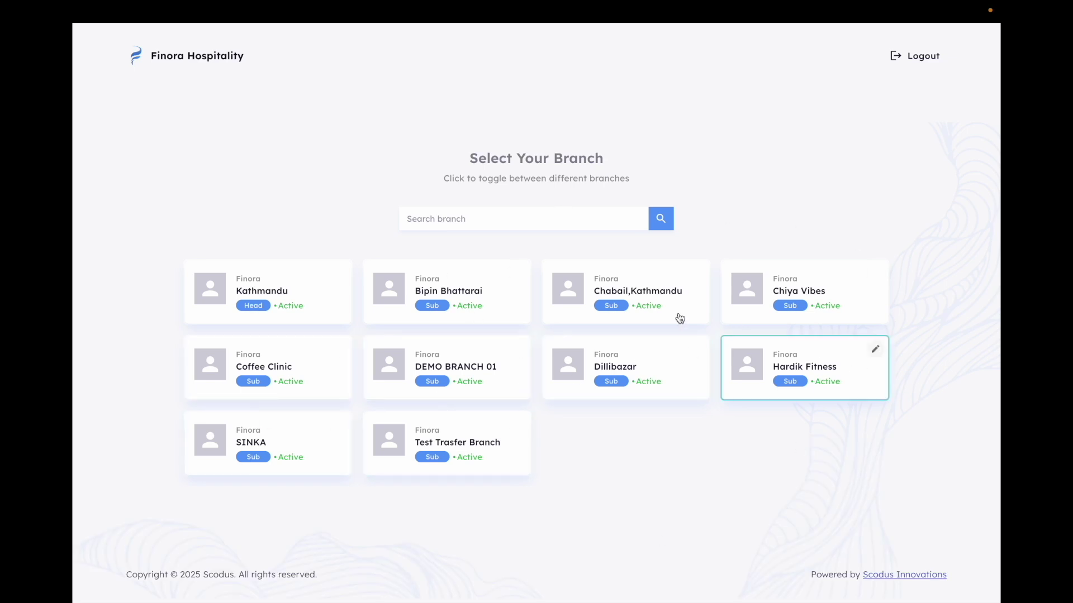
- Select DEMO BRANCH 01, open its POS and go to the cashier page
click(445, 378)
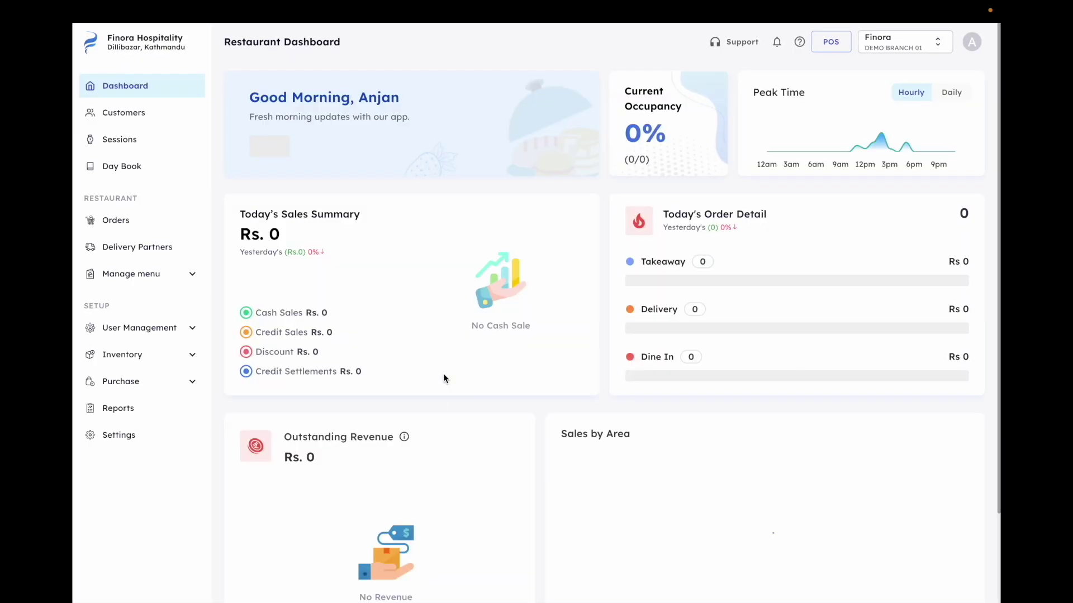
click(831, 45)
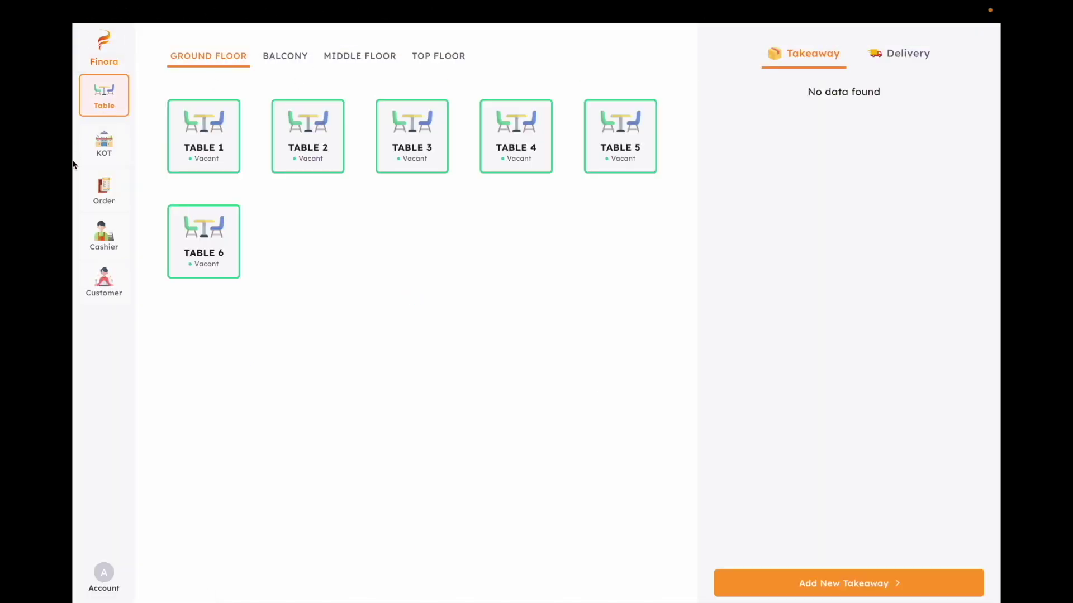
click(107, 235)
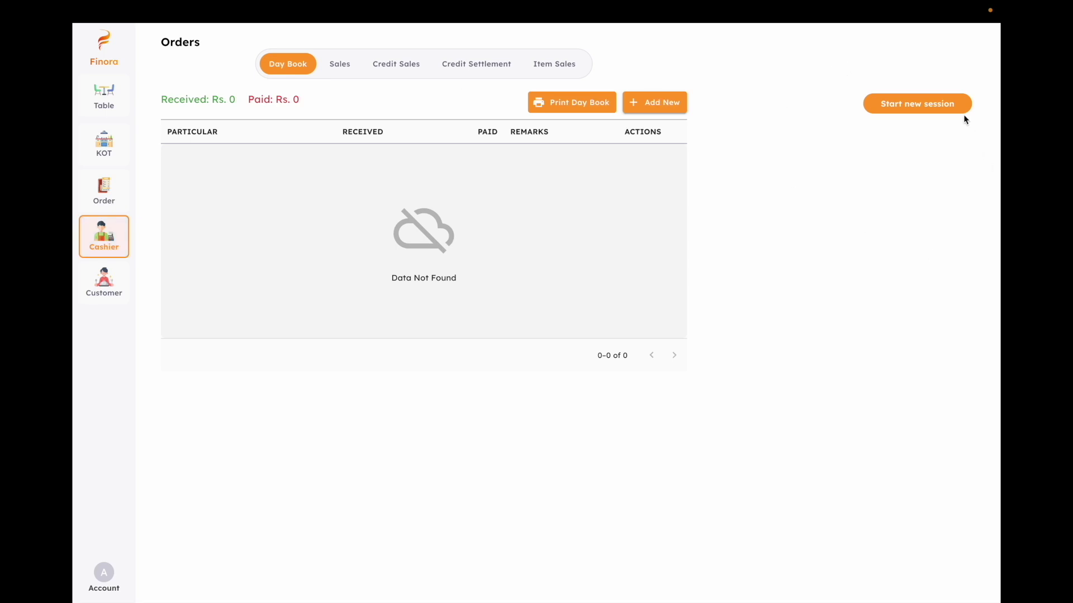
- Start a new cashier session with an opening drawer amount of 500 and review the session summary
click(941, 102)
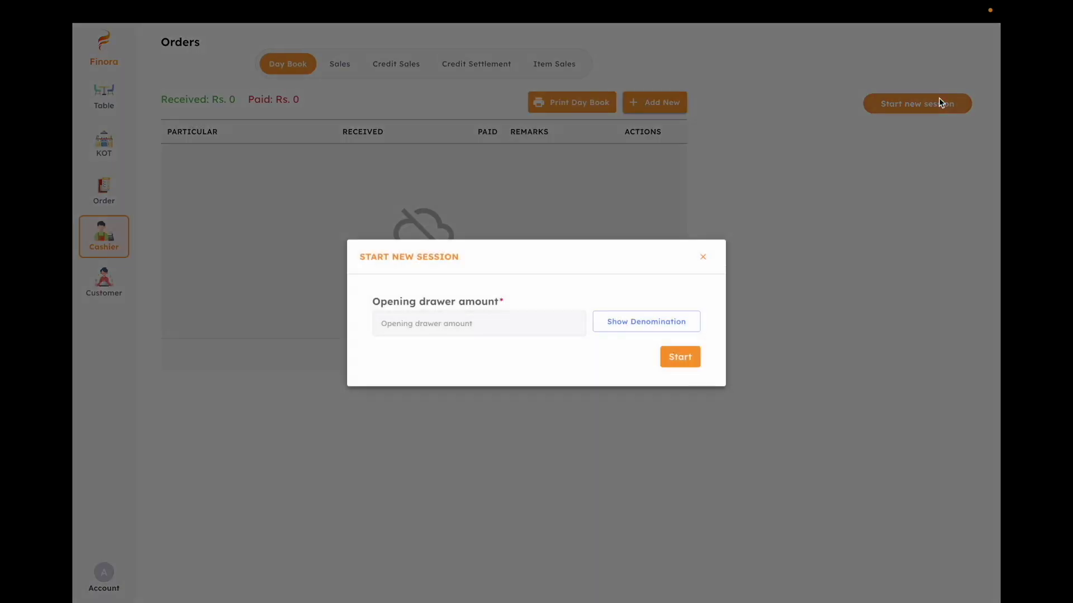
click(454, 323)
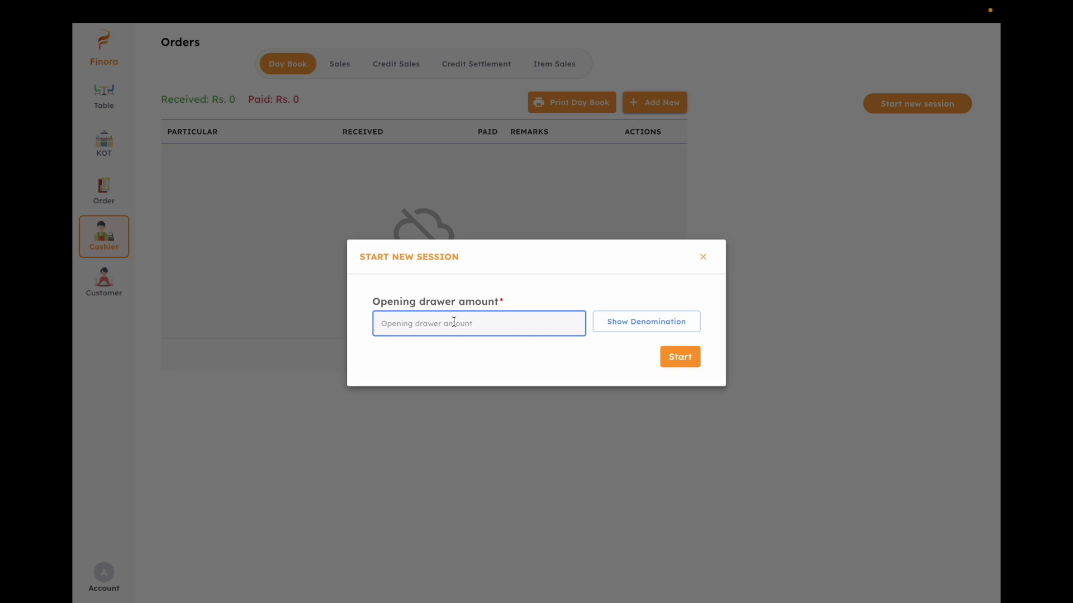
text(500)
click(665, 328)
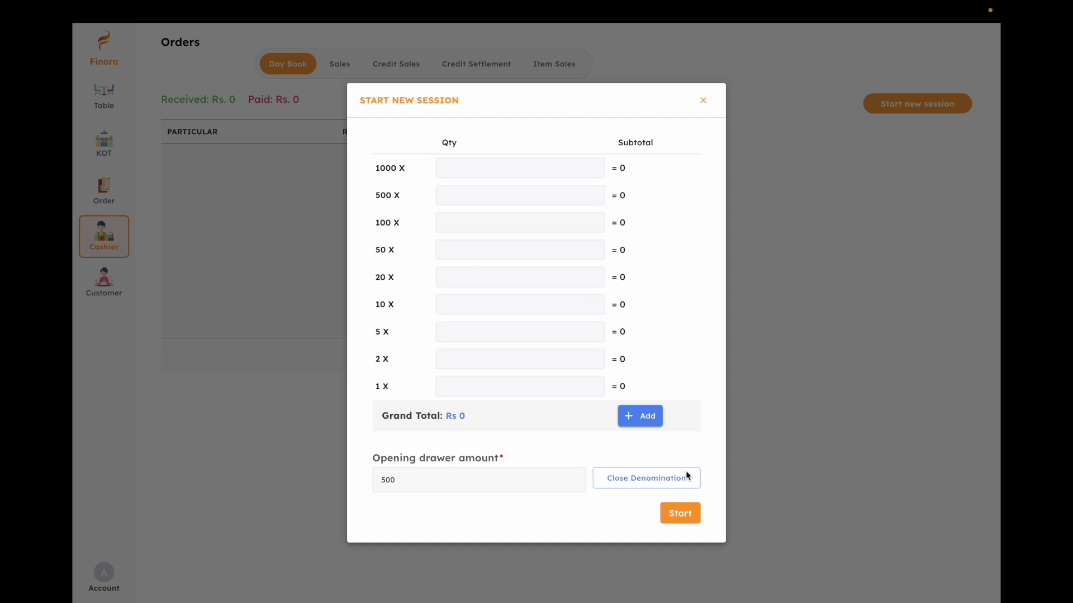
click(682, 508)
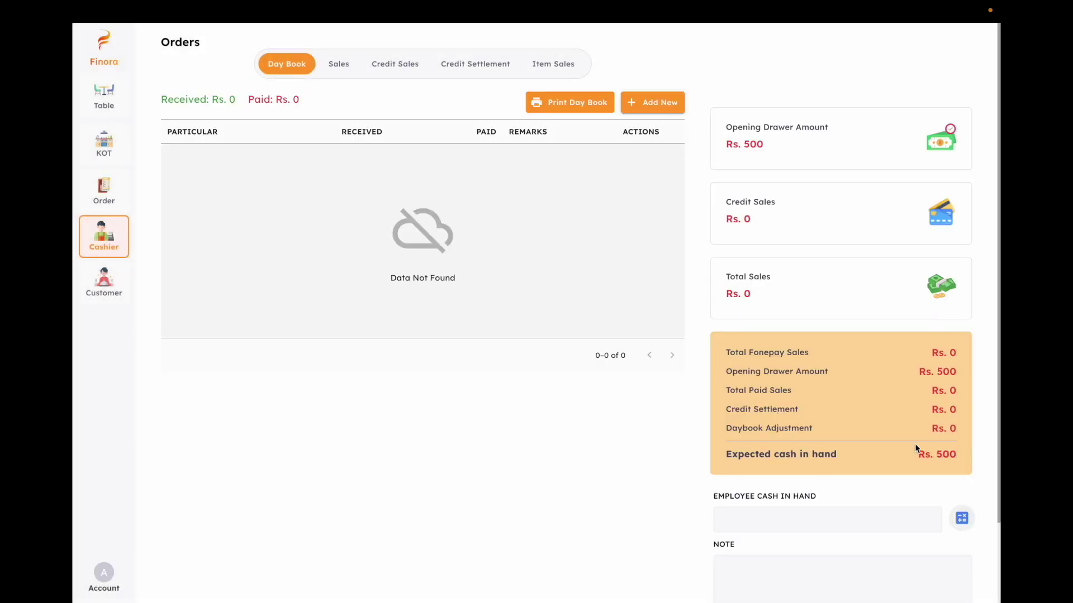
scroll(914, 448, down, 2)
scroll(914, 448, up, 2)
- Place an order for TABLE 1 on the ground floor with one Chicken Roast and one French Fries
click(104, 95)
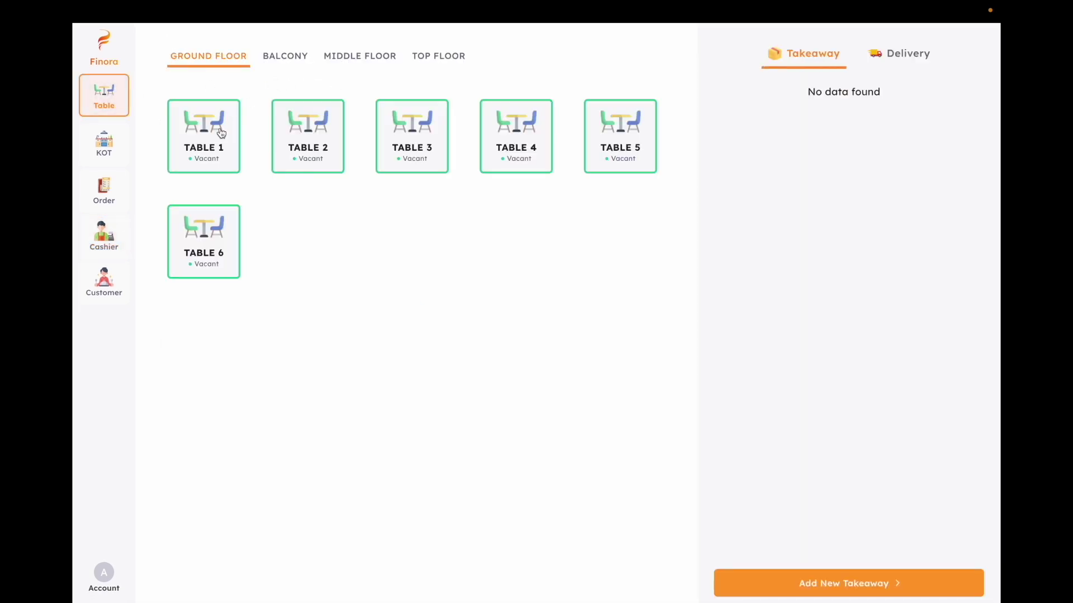
click(211, 141)
click(249, 82)
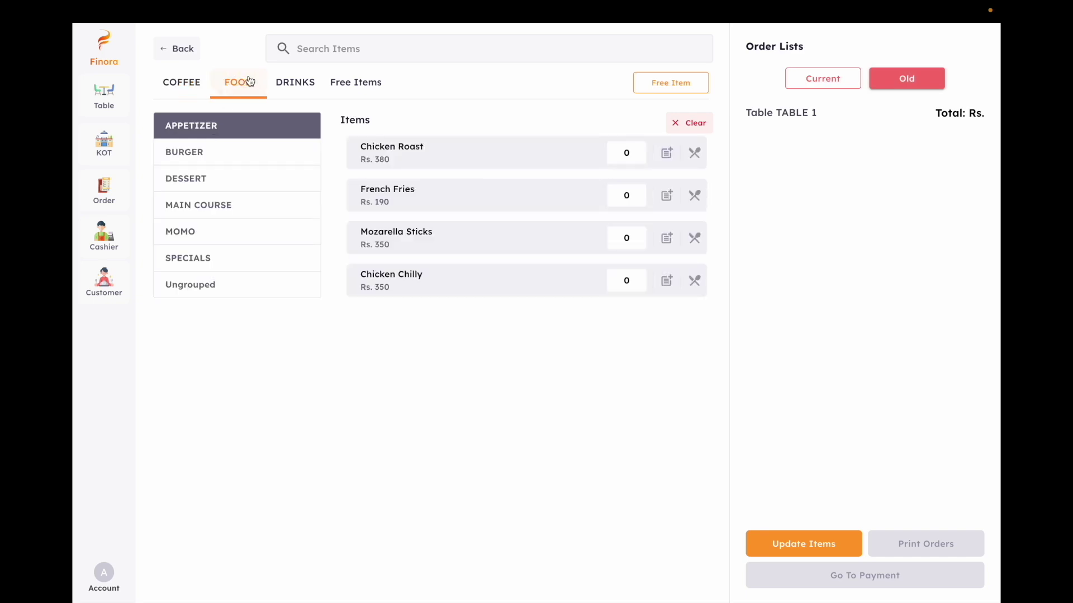
click(455, 159)
click(452, 197)
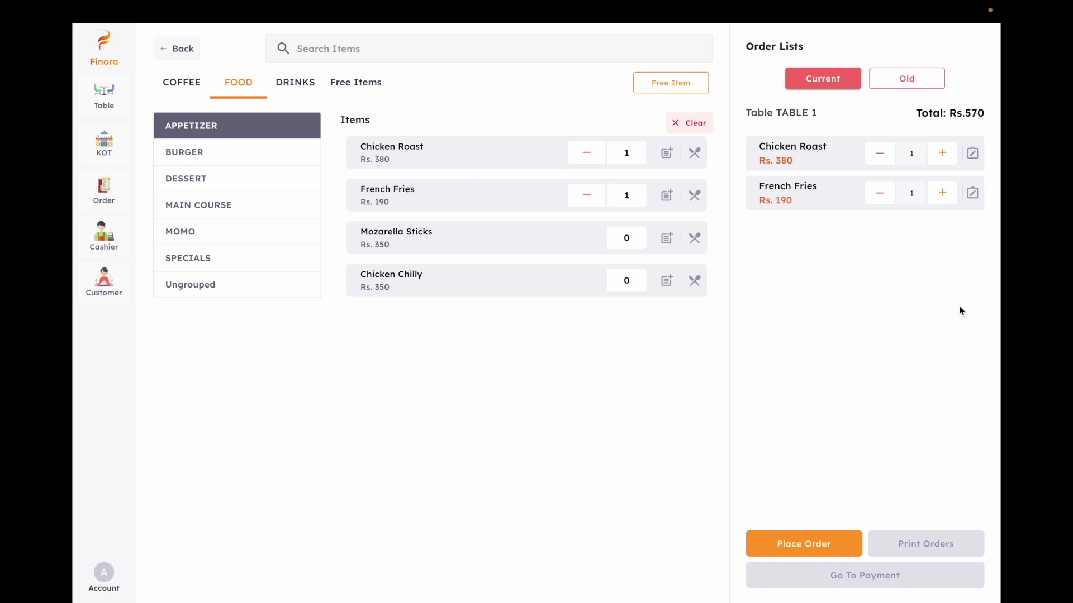
click(821, 544)
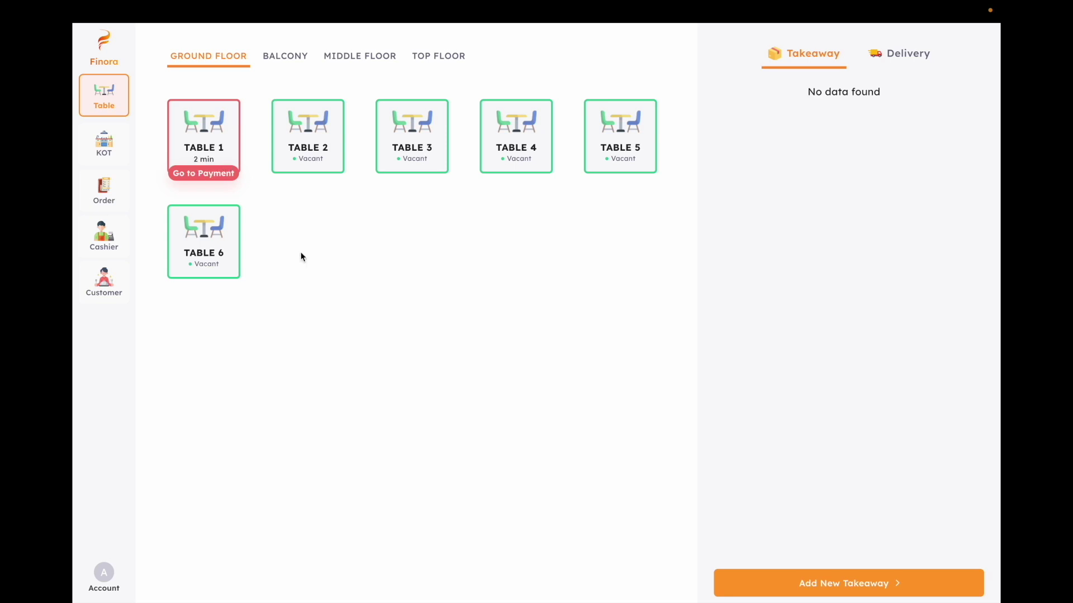
- Open the payment for TABLE 1 and enter 820 as the cash amount paid
click(211, 174)
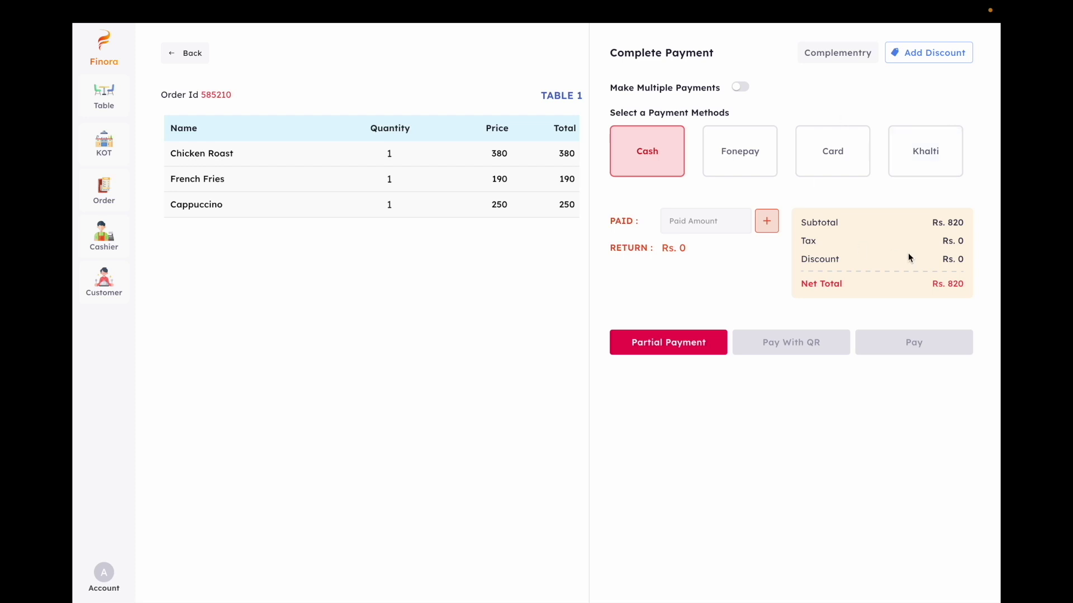
click(729, 225)
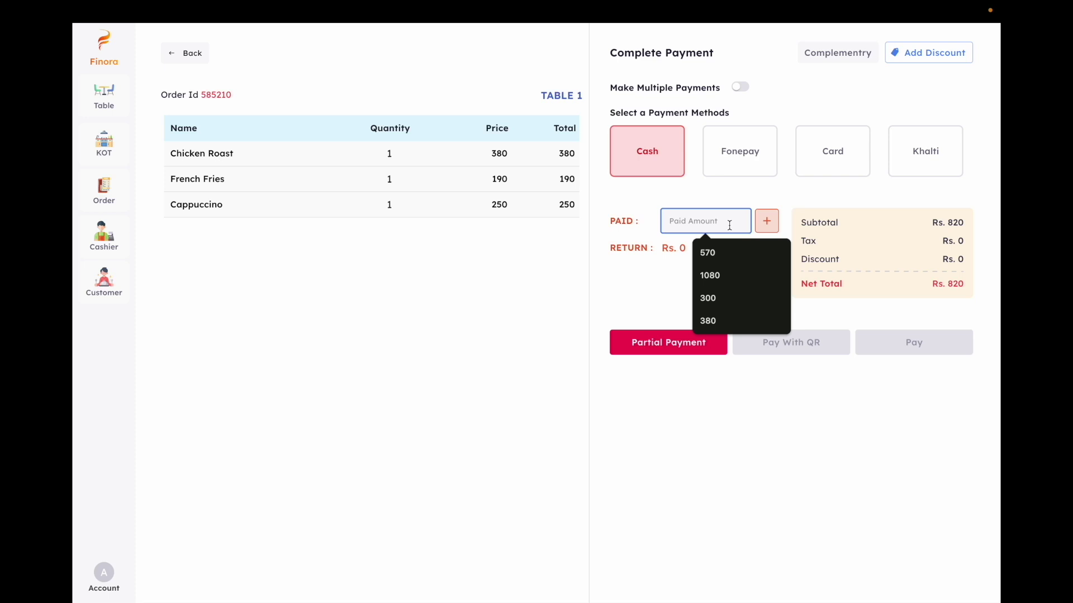
text(820)
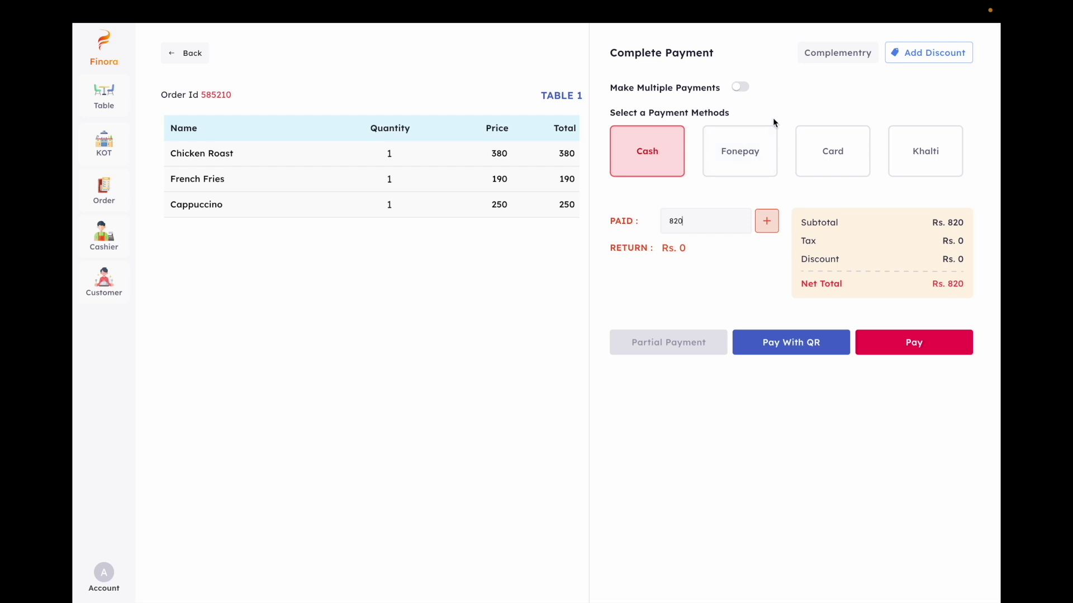
- Settle the TABLE 1 bill with multiple payments of 500 in cash and 320 by Fonepay, and return to the homepage
click(743, 89)
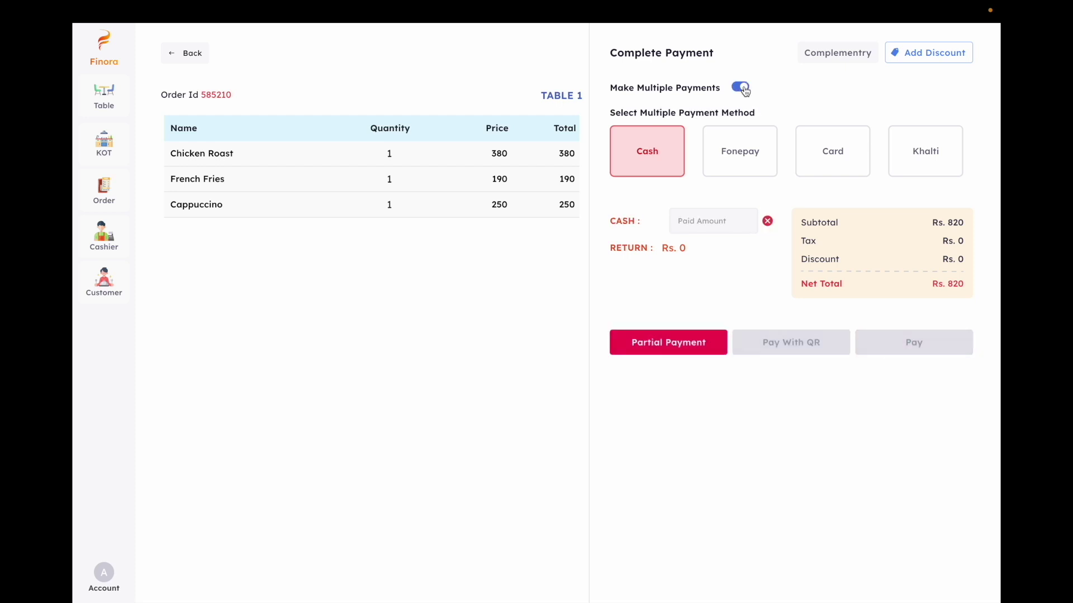
click(748, 158)
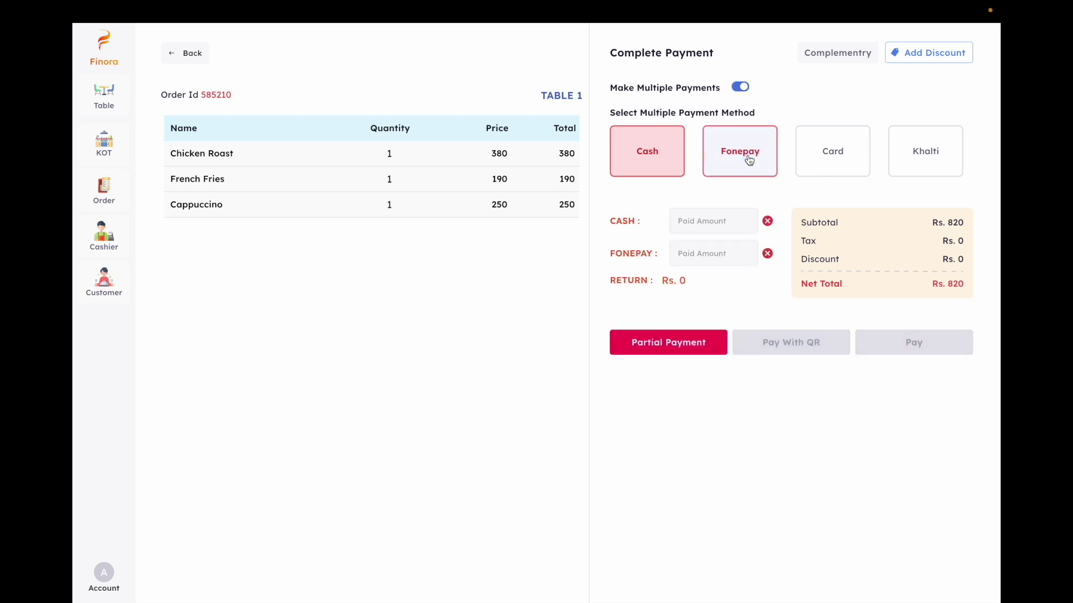
click(727, 218)
text(500)
click(707, 254)
text(320)
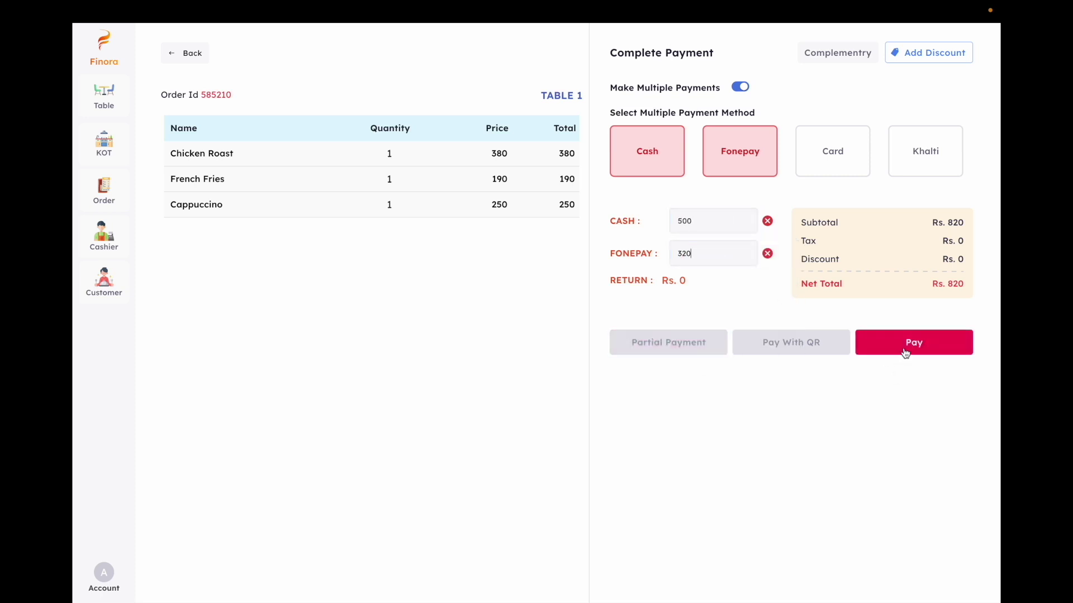
click(905, 350)
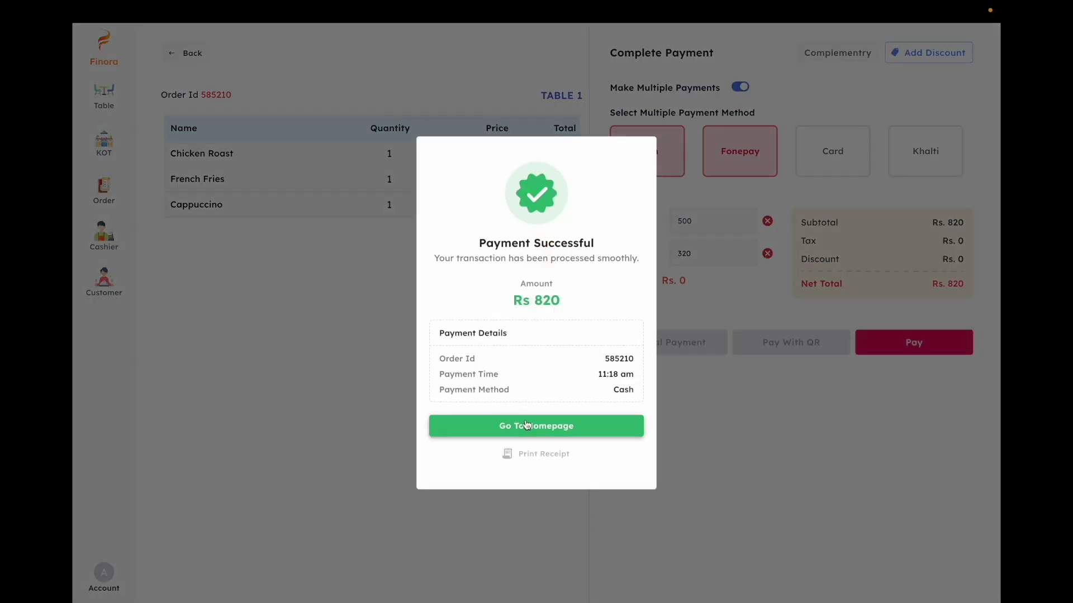
click(545, 427)
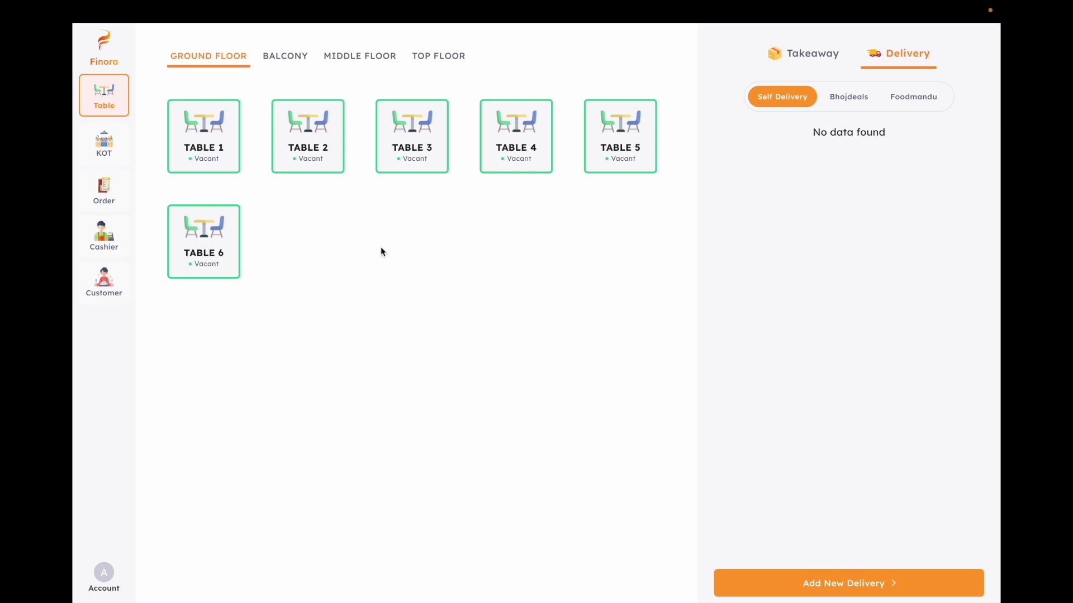
- Open the list of table orders and try to print the bill of the paid TABLE 1 order
click(93, 197)
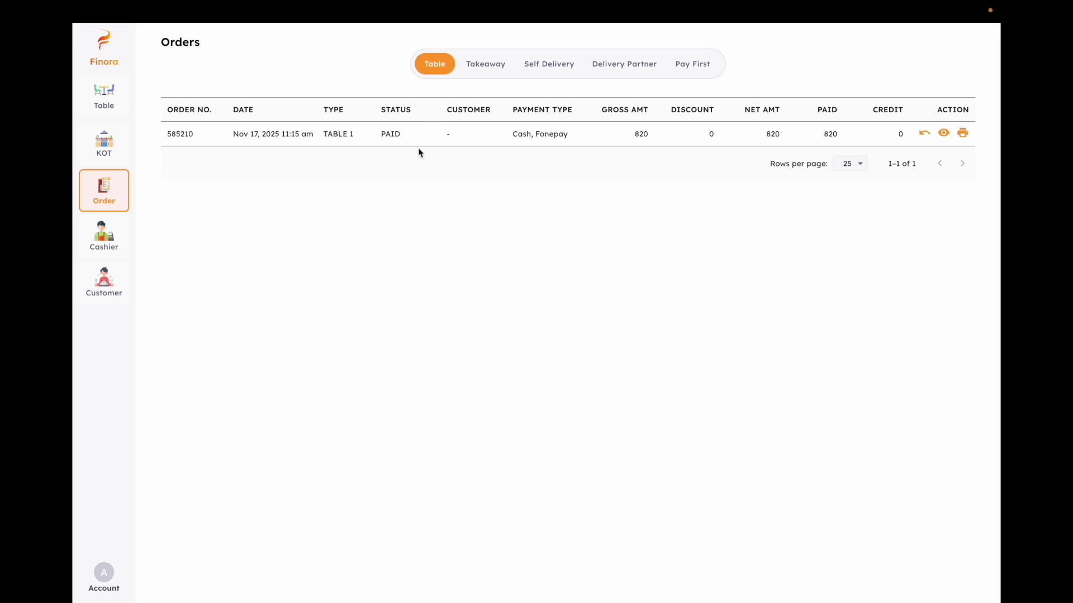
click(964, 134)
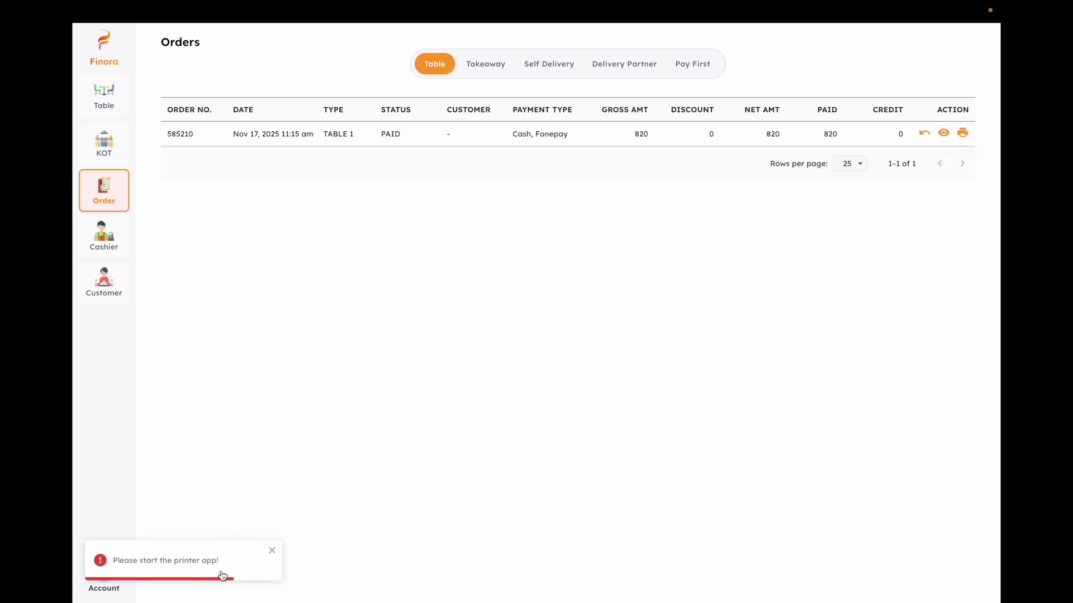
click(270, 552)
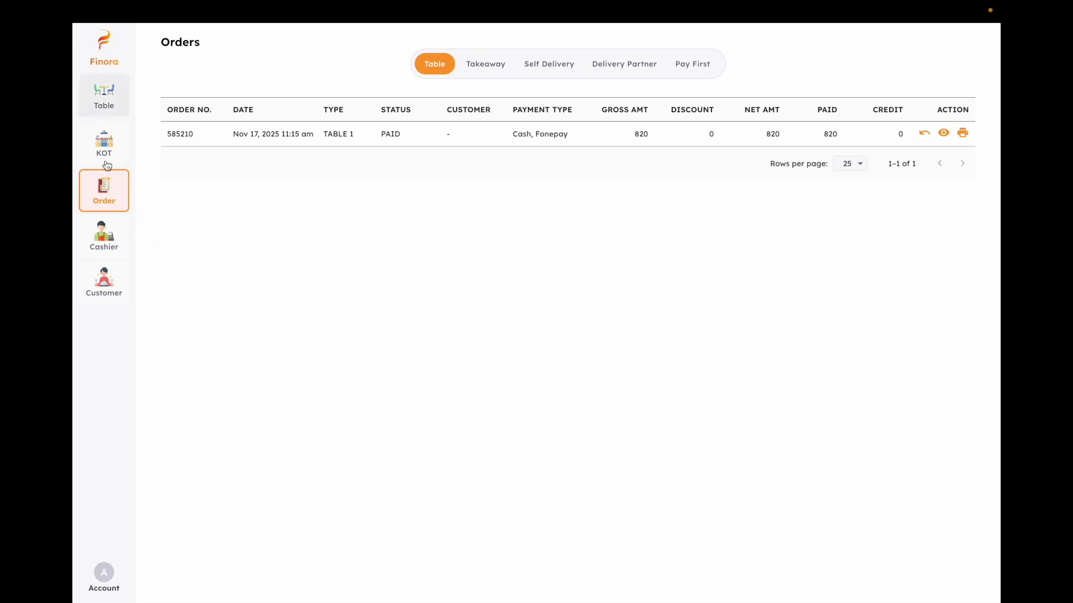
- Create a new cash in/out entry in the cashier day book with particular Jar, amount 500 and type Paid
click(108, 228)
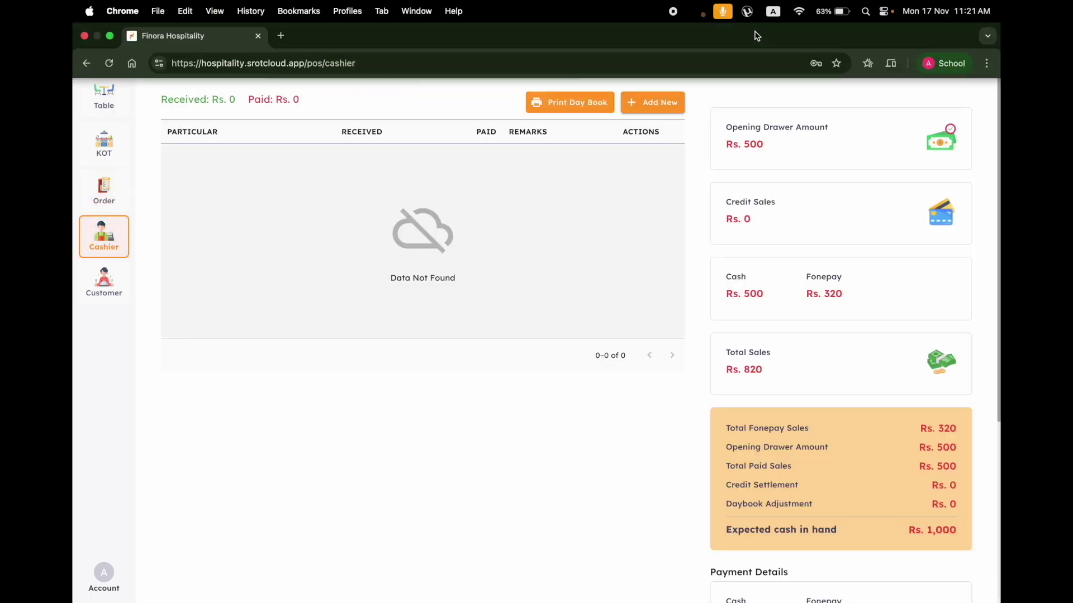
click(662, 105)
click(519, 246)
text(Jar)
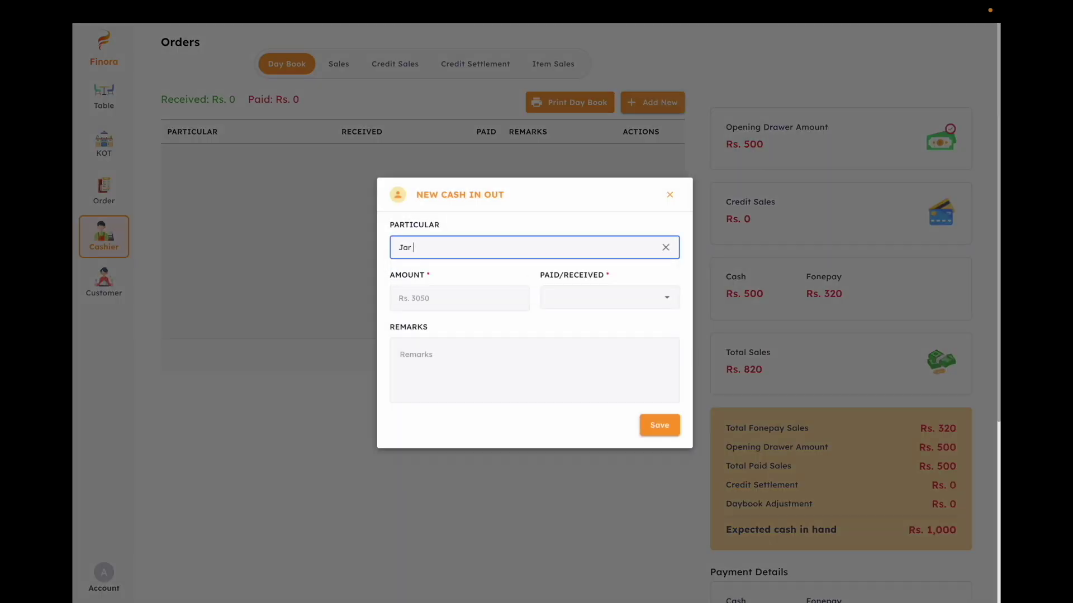
click(484, 299)
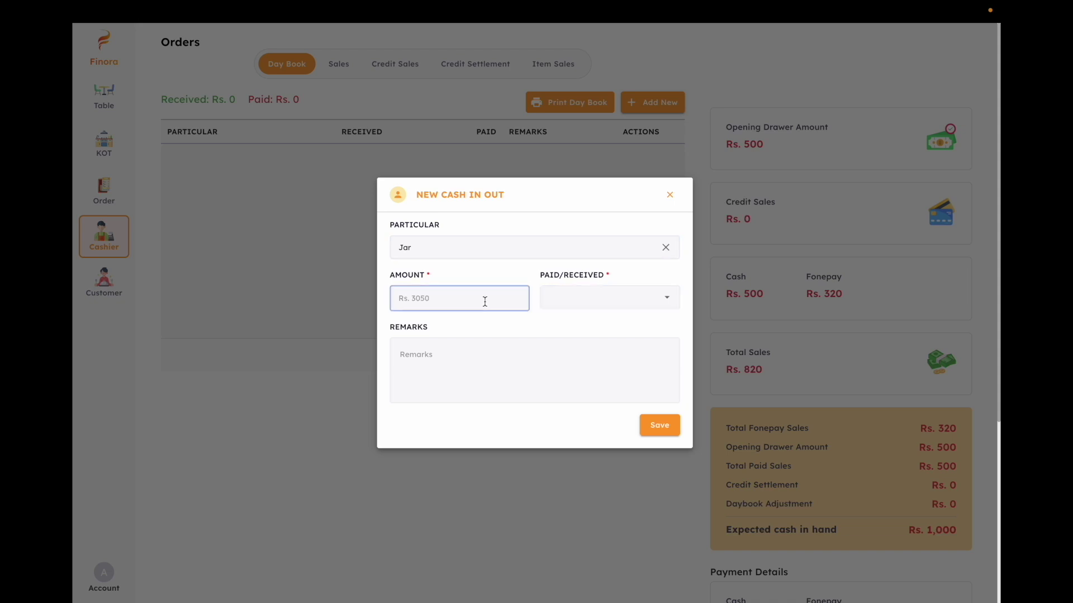
text(500)
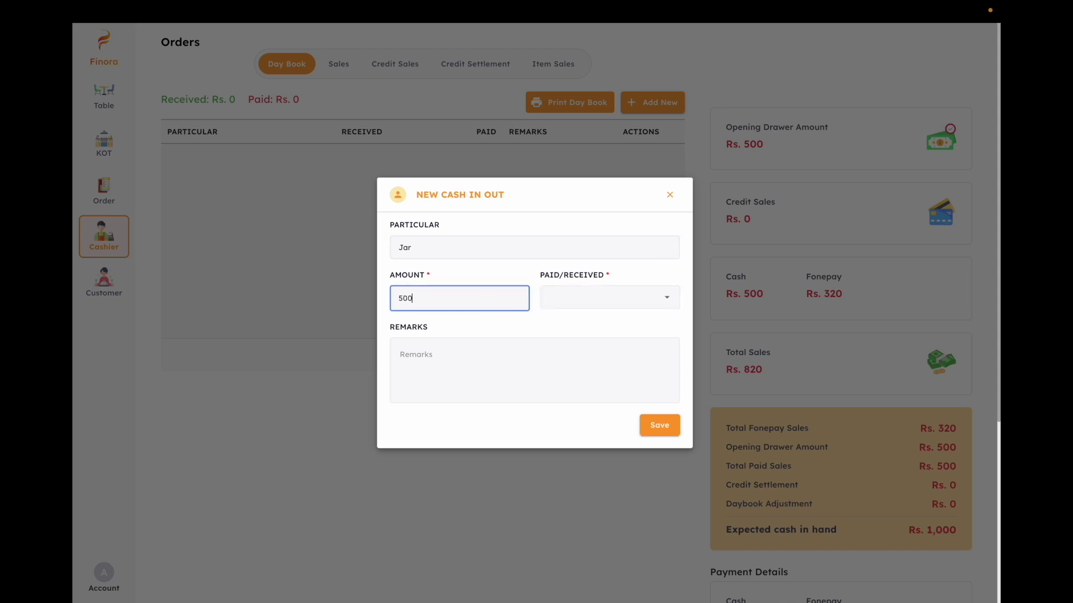
click(659, 296)
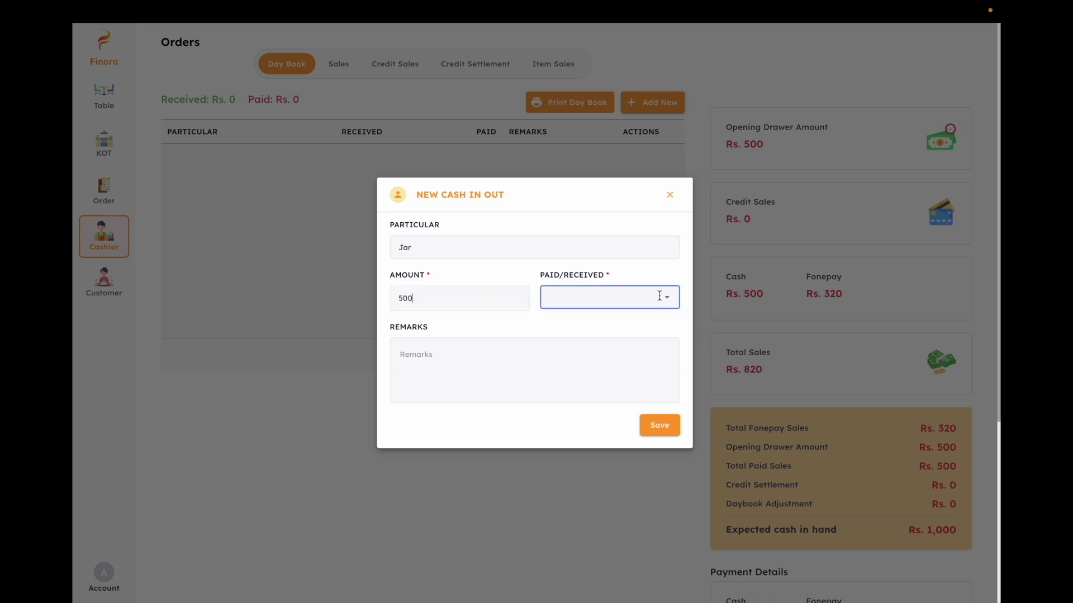
click(592, 320)
- Add the remark "paid by cashier", save the cash entry, and review the expected cash and payment details of the session
click(511, 355)
text(pa)
key(BackSpace)
key(BackSpace)
text(paid by)
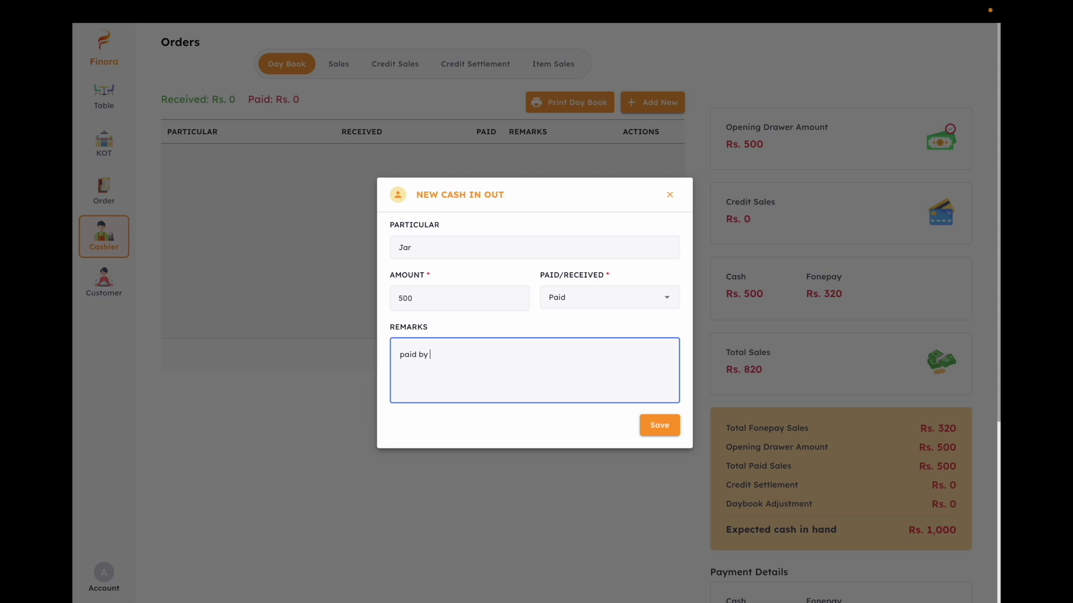
text( cashier)
click(652, 426)
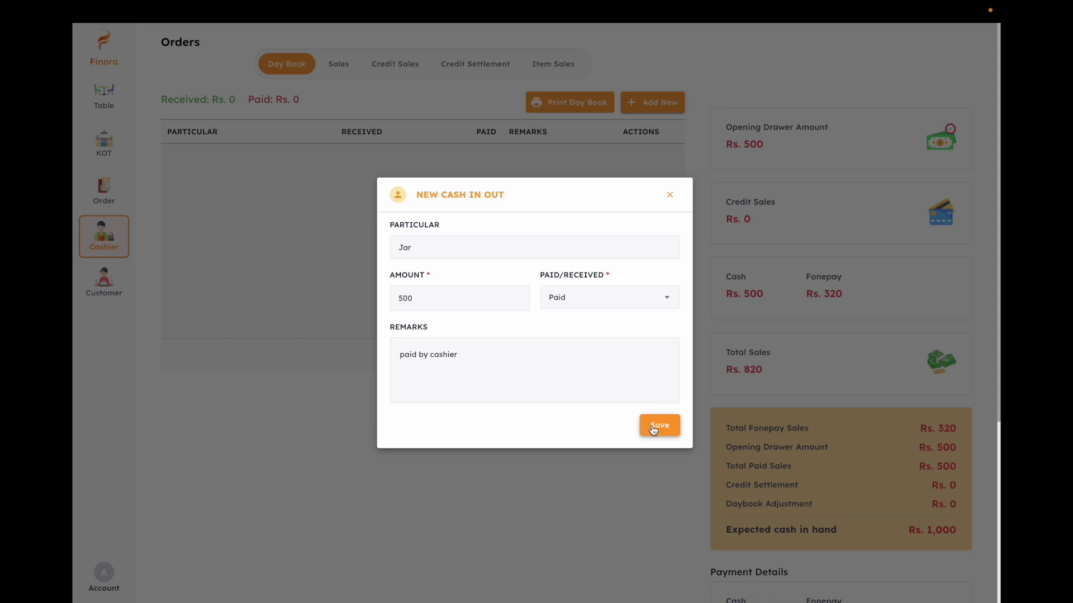
scroll(909, 464, down, 2)
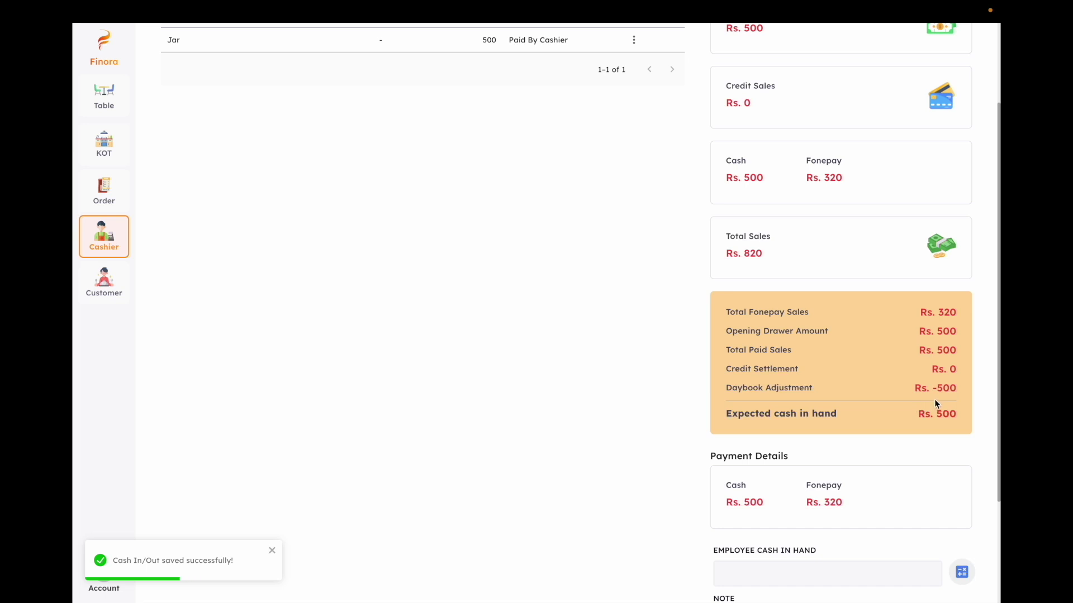
scroll(931, 392, down, 3)
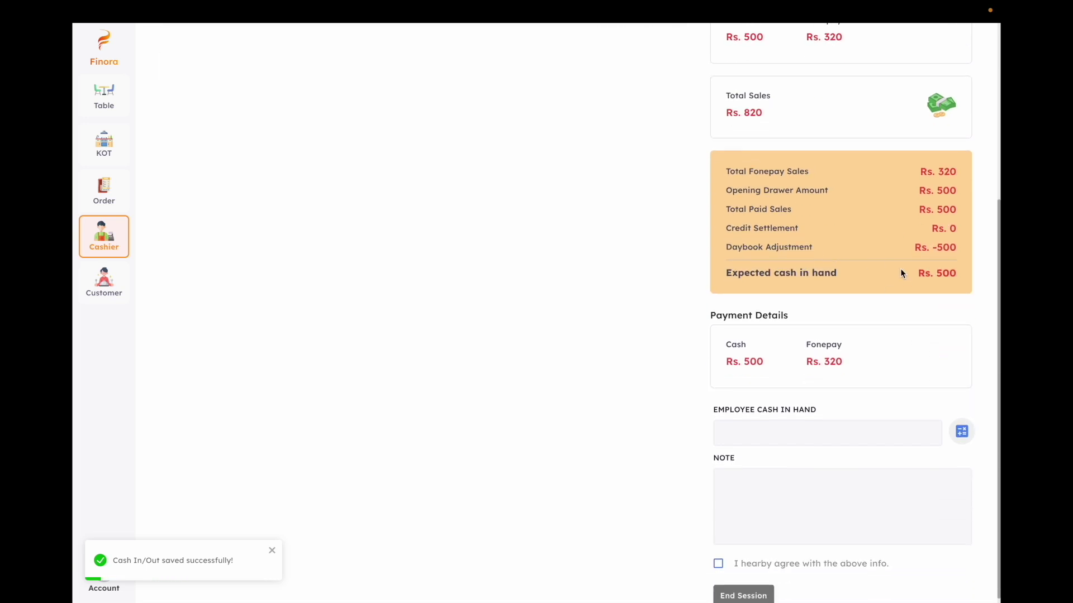
scroll(900, 273, up, 5)
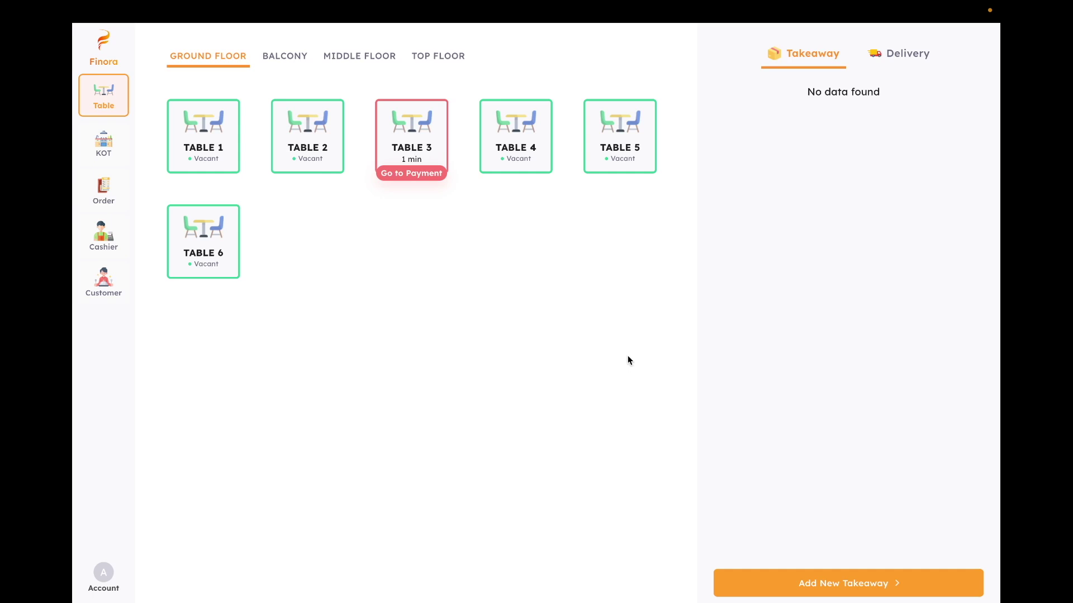
- Add a new customer with the customer's full name and an opening balance of 2000, save it, and locate it in the customer list
click(112, 291)
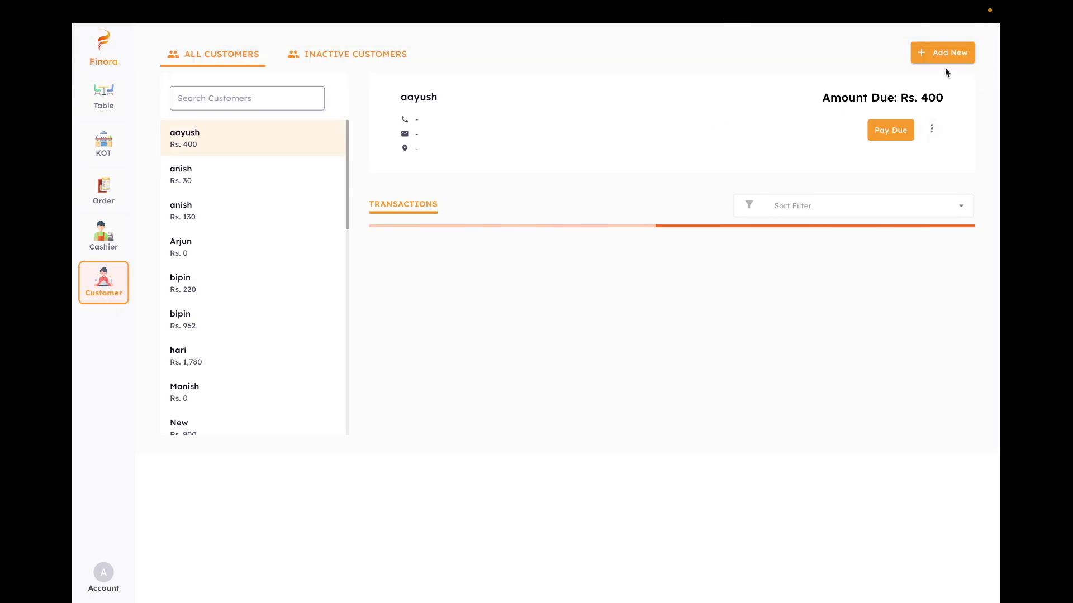
click(944, 50)
click(467, 263)
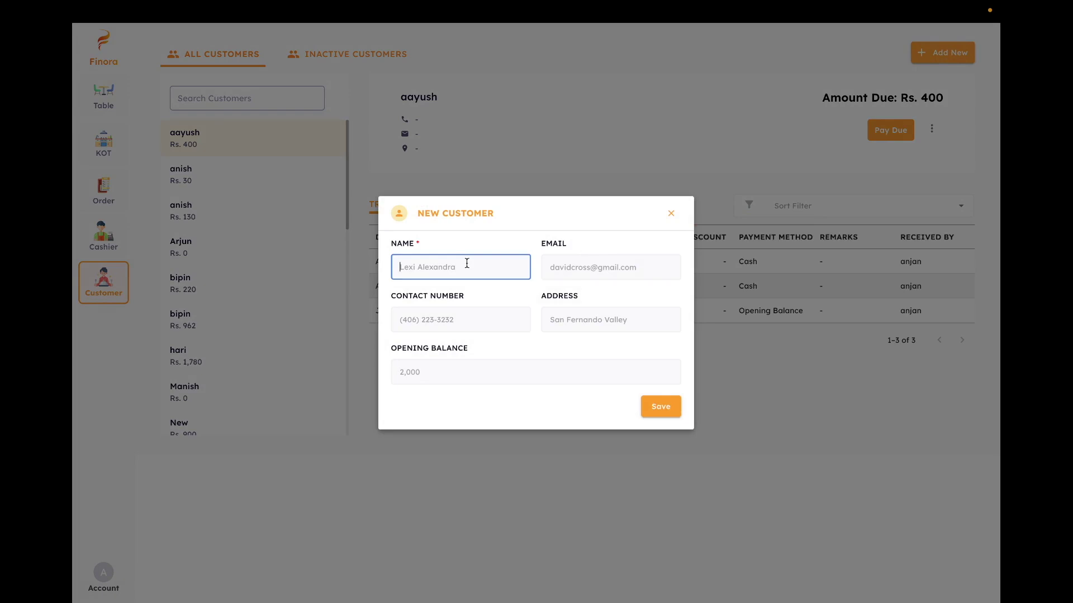
text(ram bahadur thap)
click(487, 325)
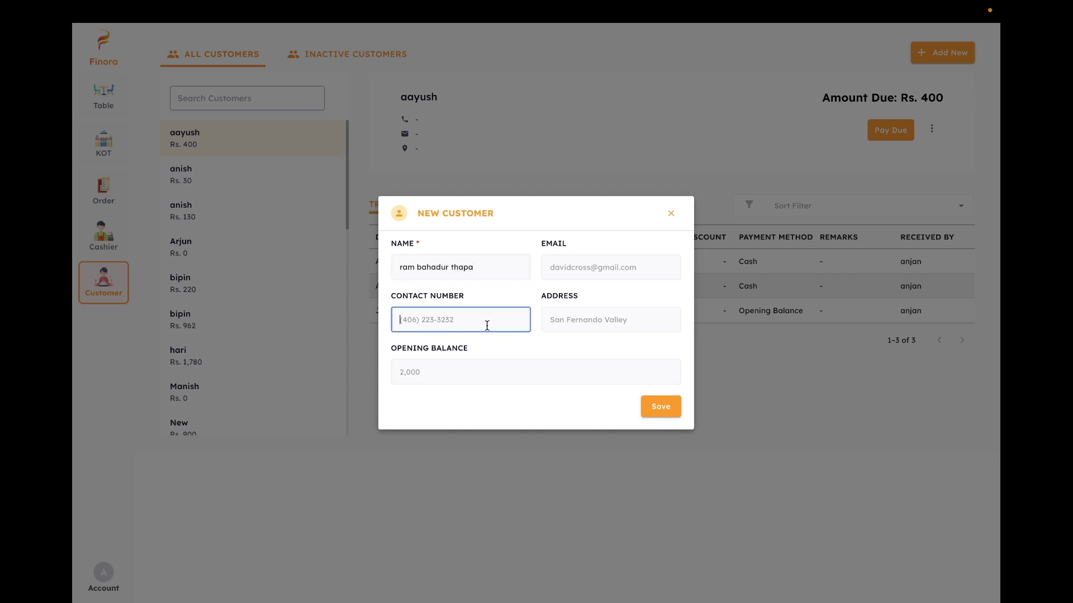
click(600, 323)
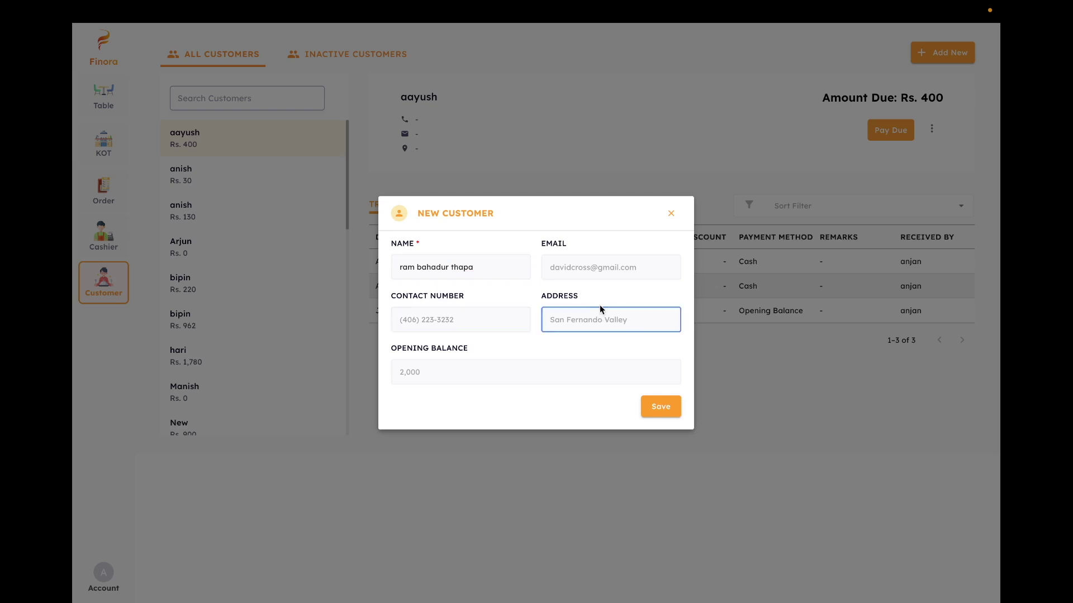
click(484, 371)
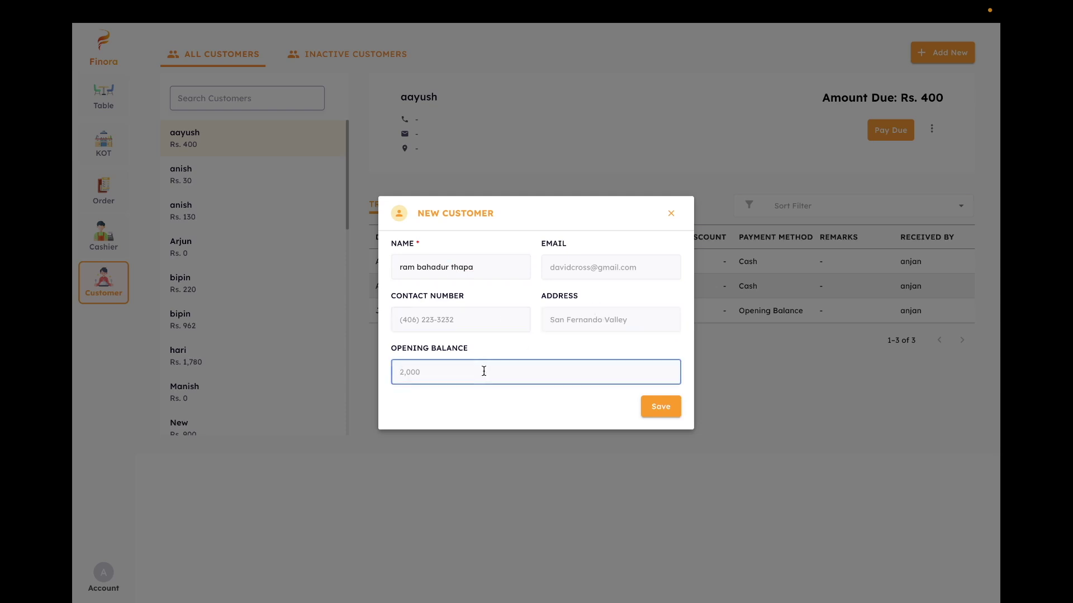
text(2000)
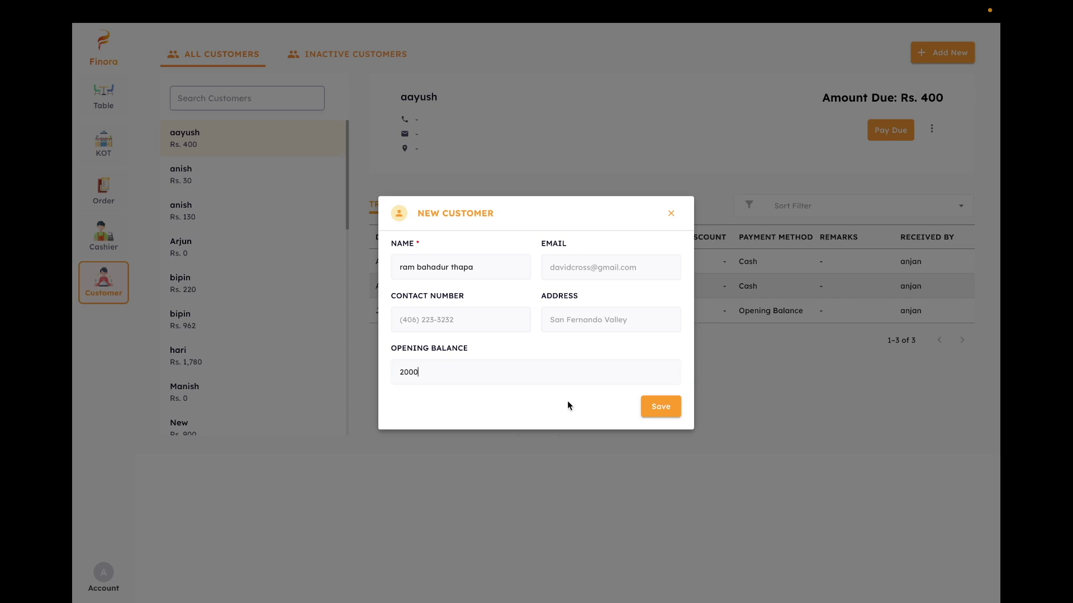
click(658, 409)
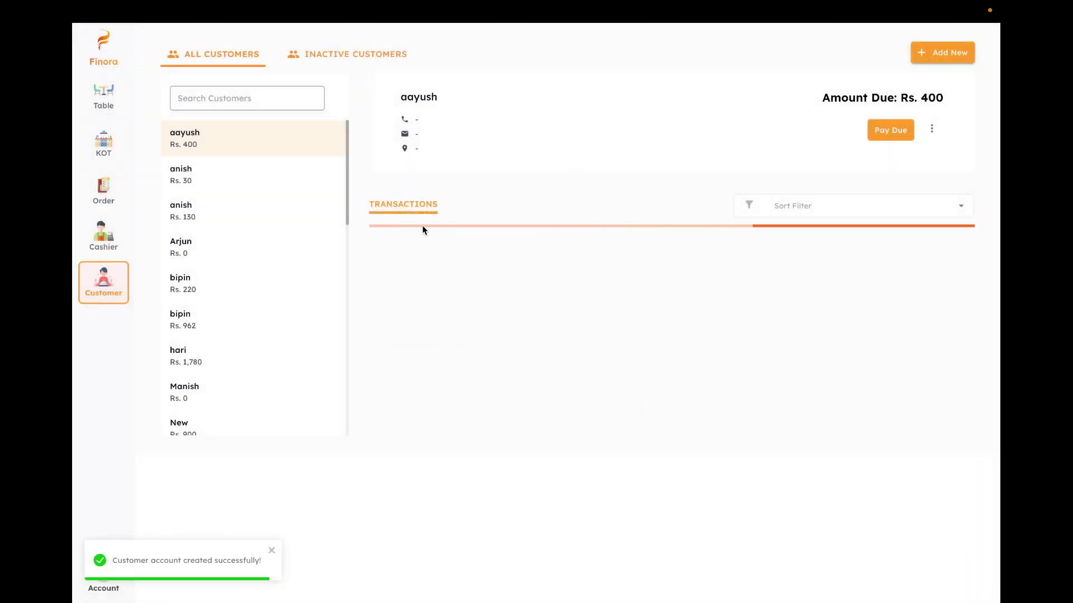
scroll(206, 285, down, 6)
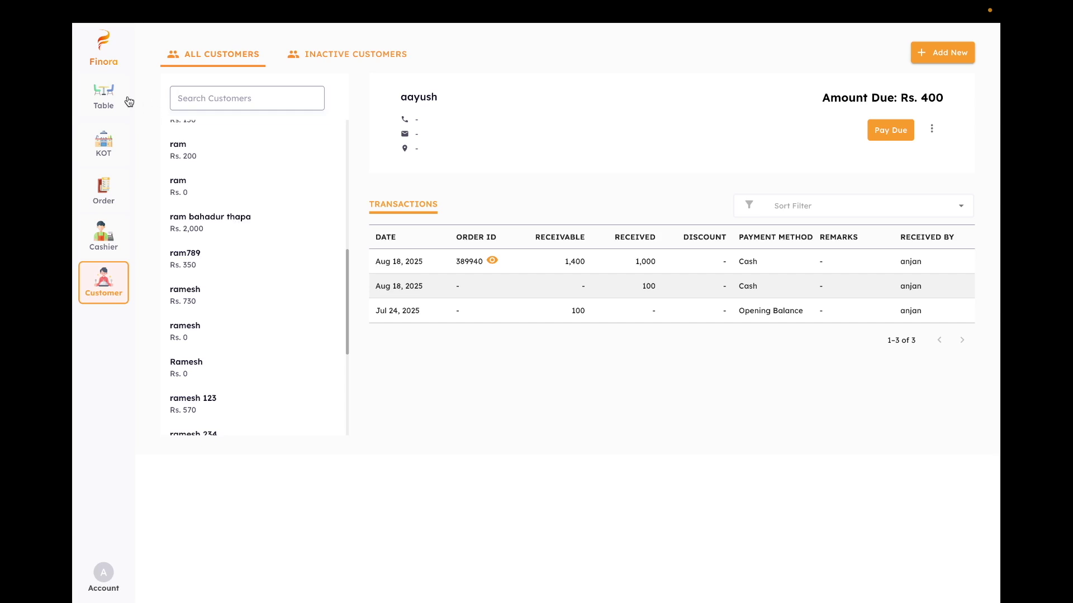
- Review the items ordered on TABLE 3 and return to the table overview
click(105, 93)
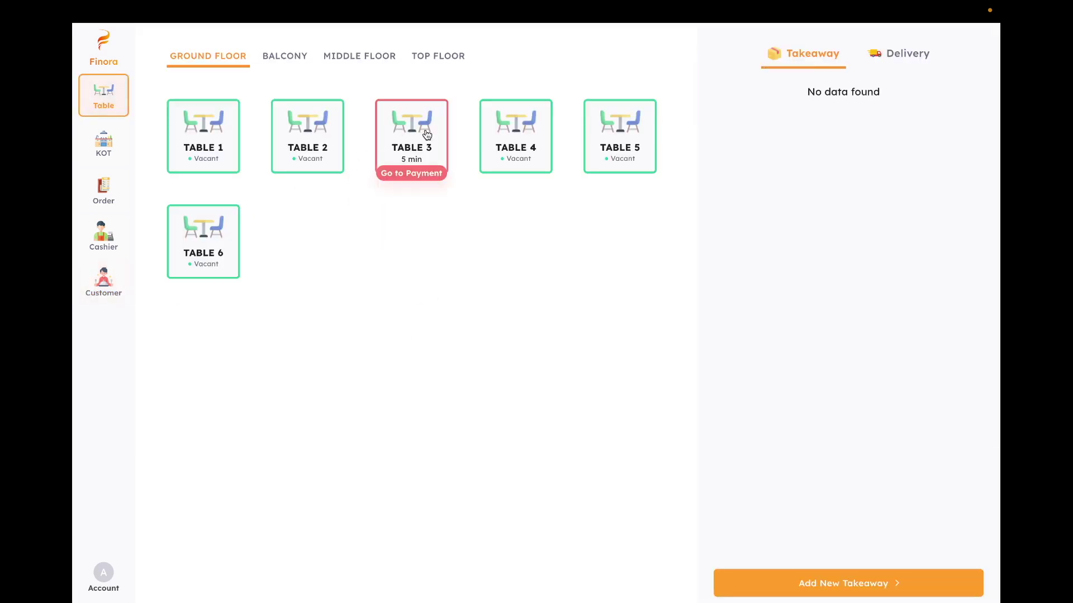
click(411, 149)
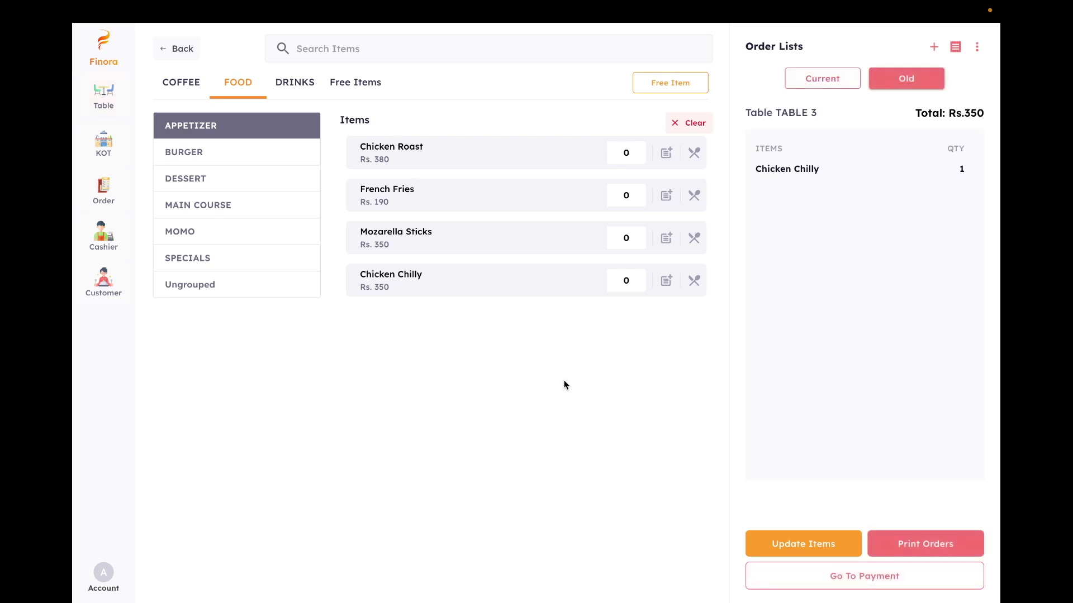
click(182, 49)
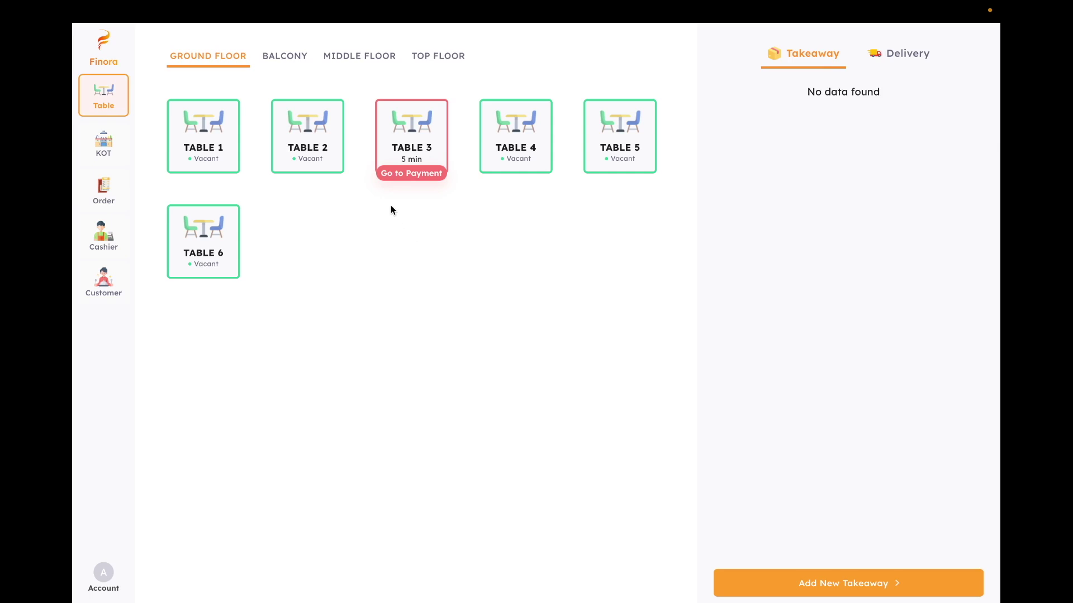
- Open the payment of TABLE 3 and start a partial payment in cash with a paid amount of 0
click(416, 180)
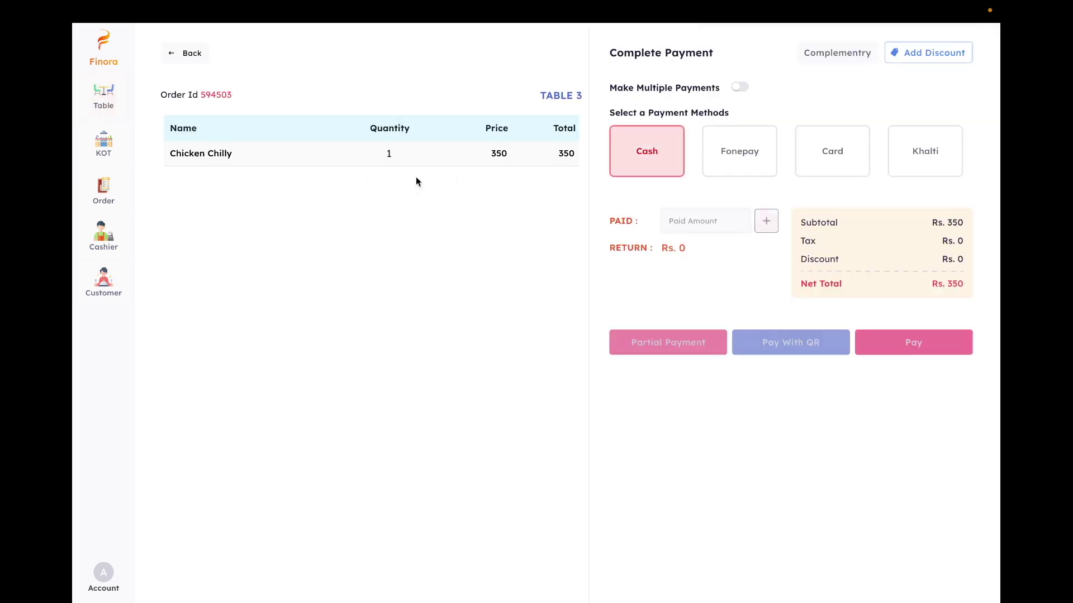
click(698, 224)
text(0)
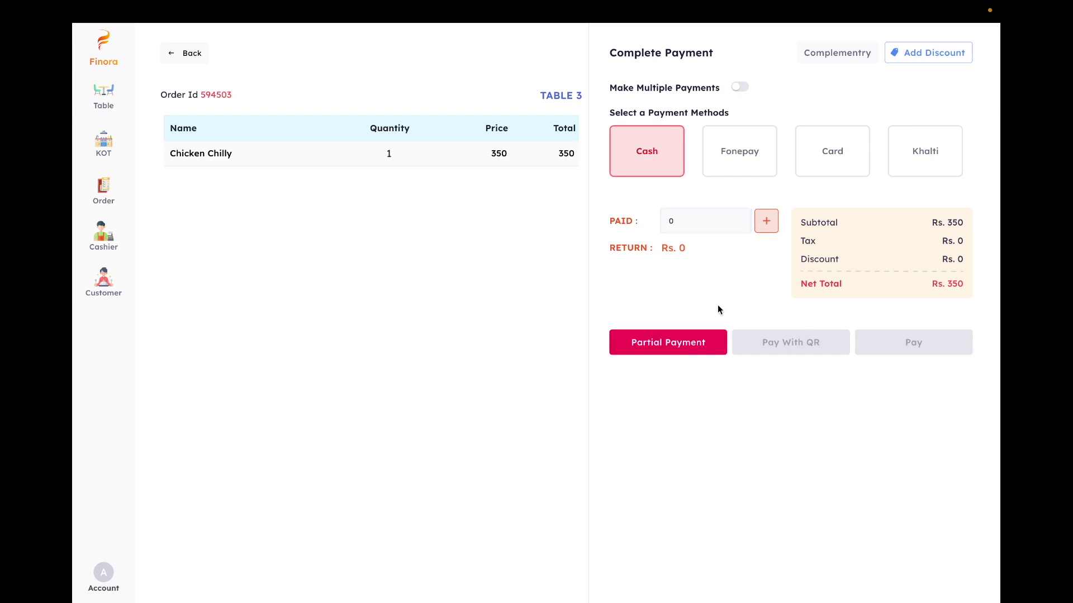
click(679, 342)
- Assign the TABLE 3 credit to the newly added customer, complete the partial payment, and return to the homepage
click(694, 221)
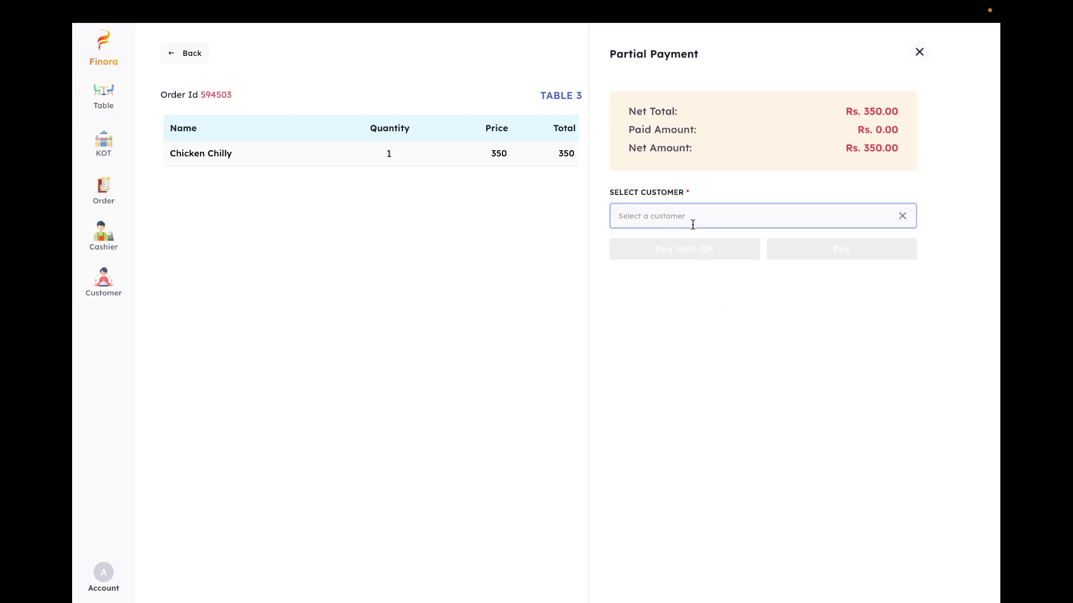
click(676, 209)
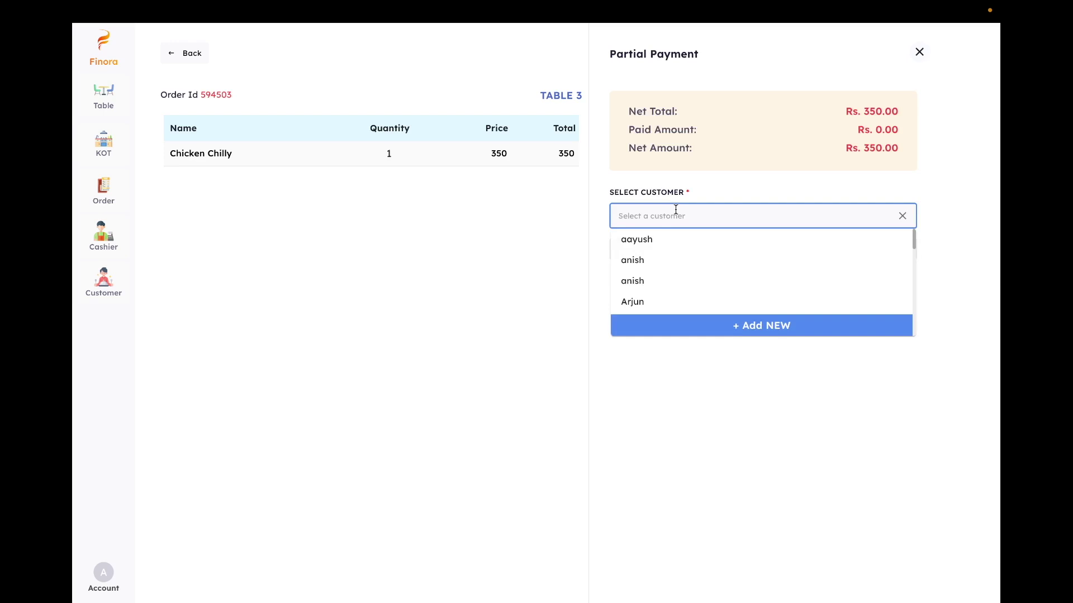
scroll(674, 269, down, 5)
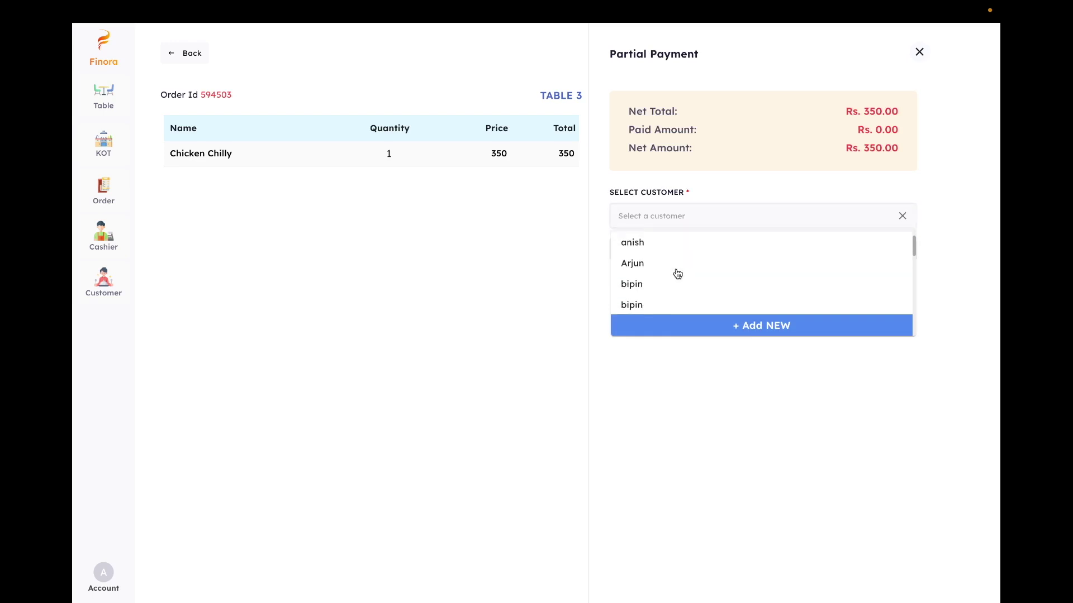
scroll(677, 274, down, 3)
scroll(678, 277, up, 10)
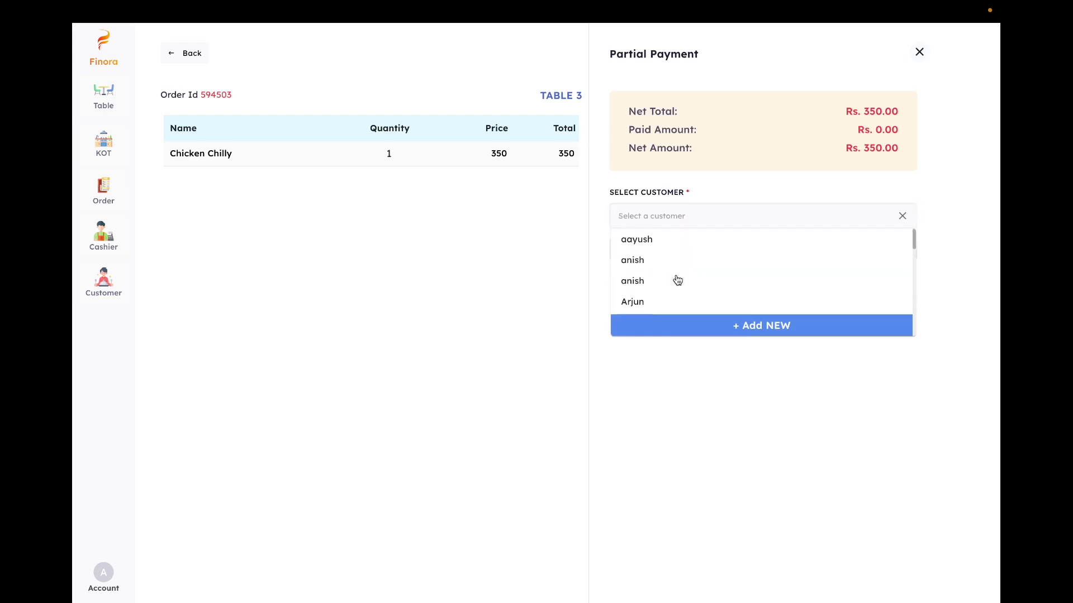
scroll(677, 280, down, 8)
scroll(678, 279, down, 1)
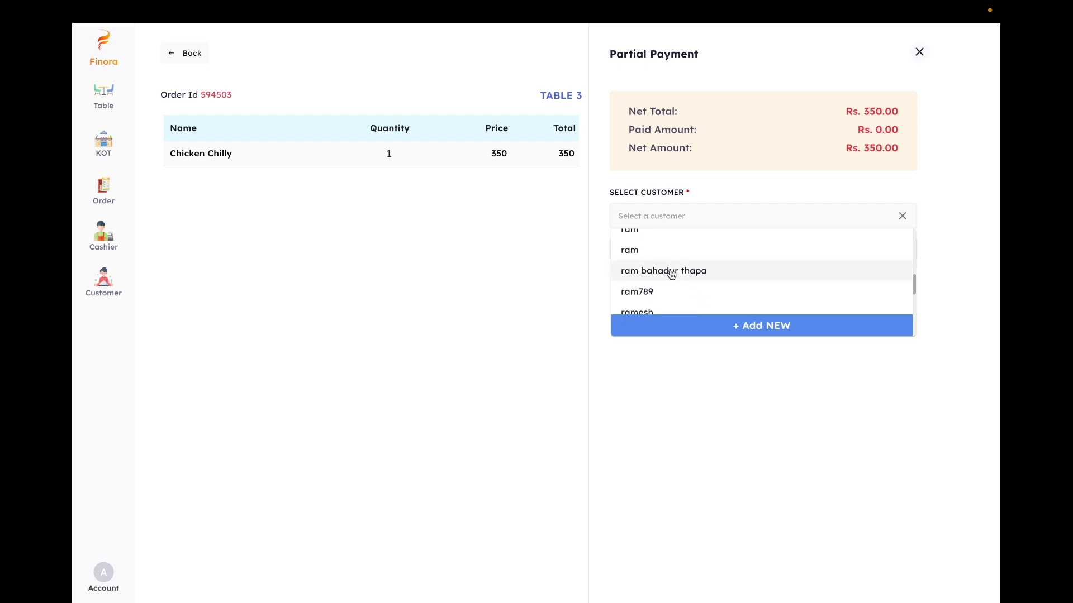
click(671, 272)
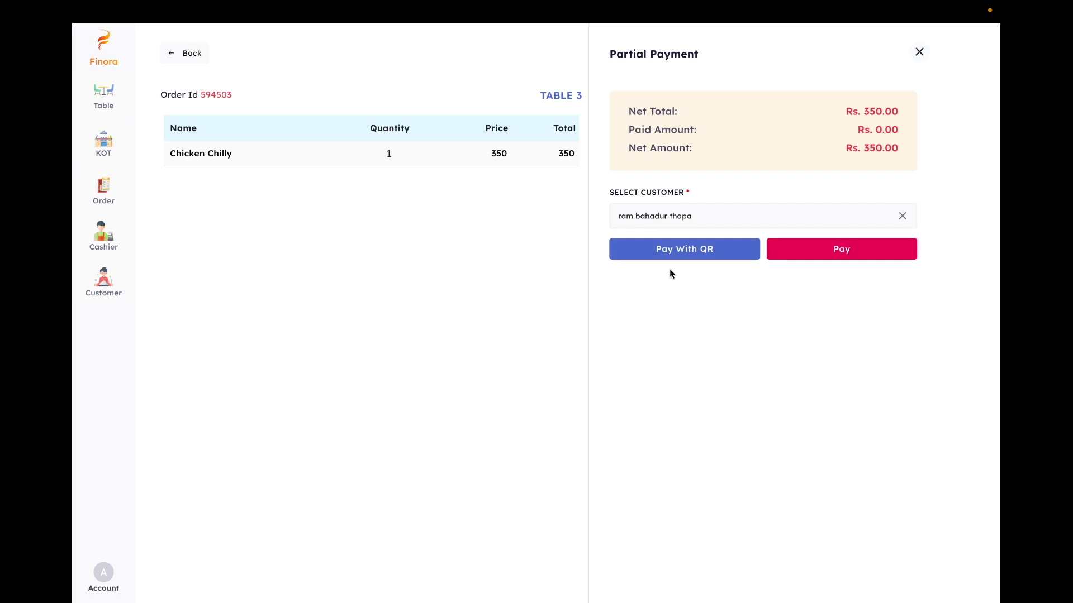
click(834, 248)
click(834, 250)
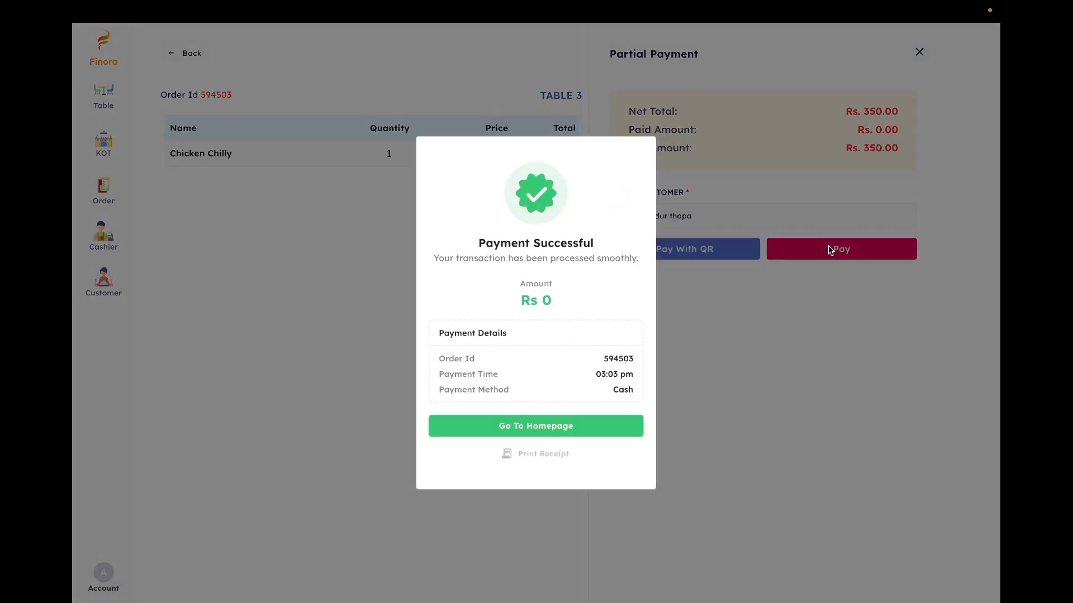
click(561, 430)
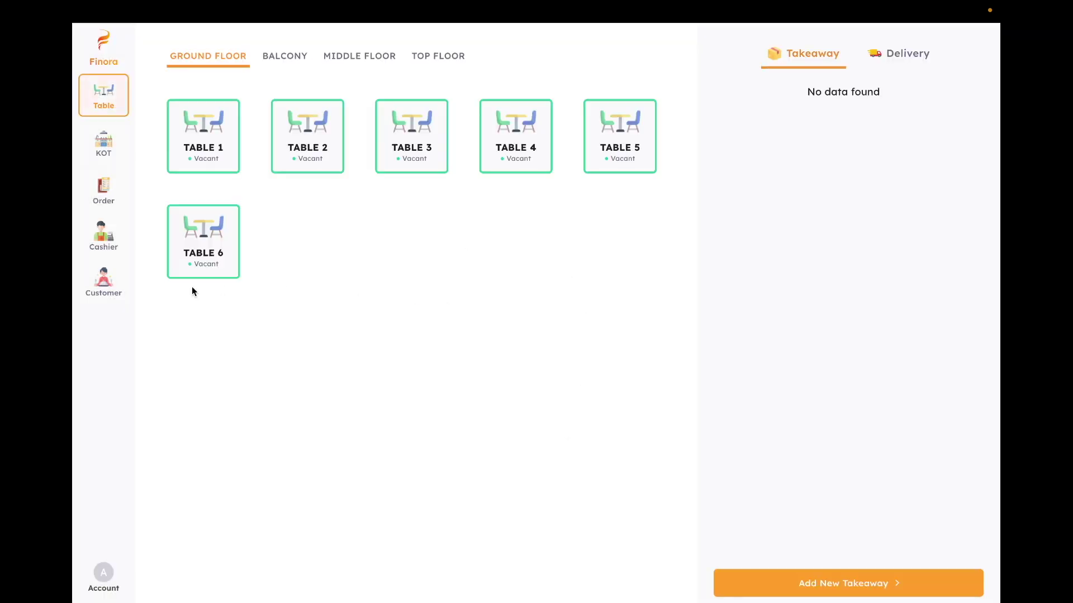
- Open the new customer's account and submit a cash payment of 1000 towards the amount due
click(104, 281)
scroll(261, 332, down, 5)
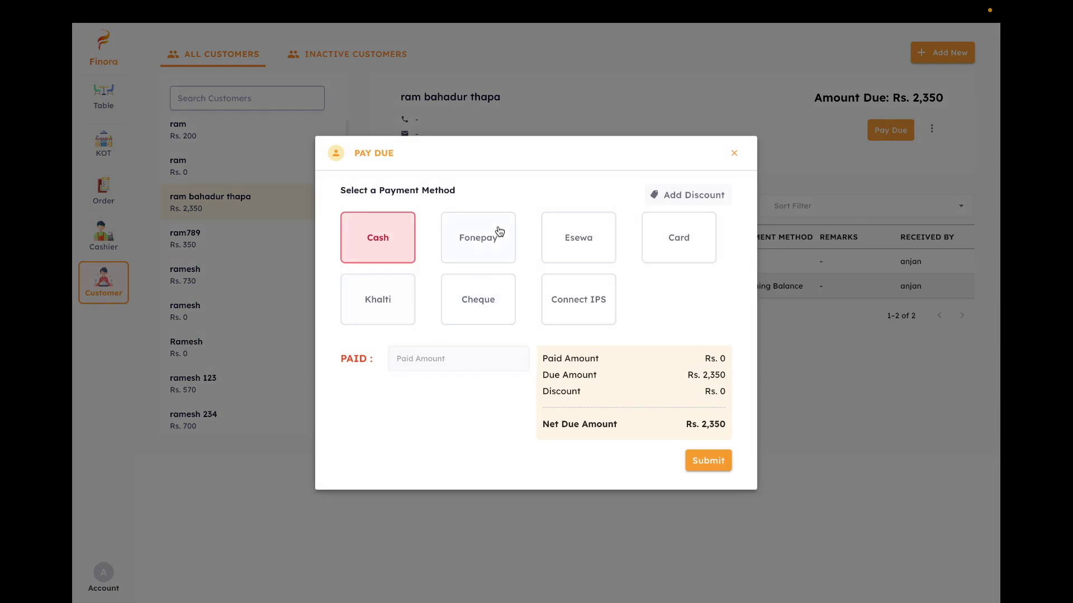
click(443, 356)
text(1000)
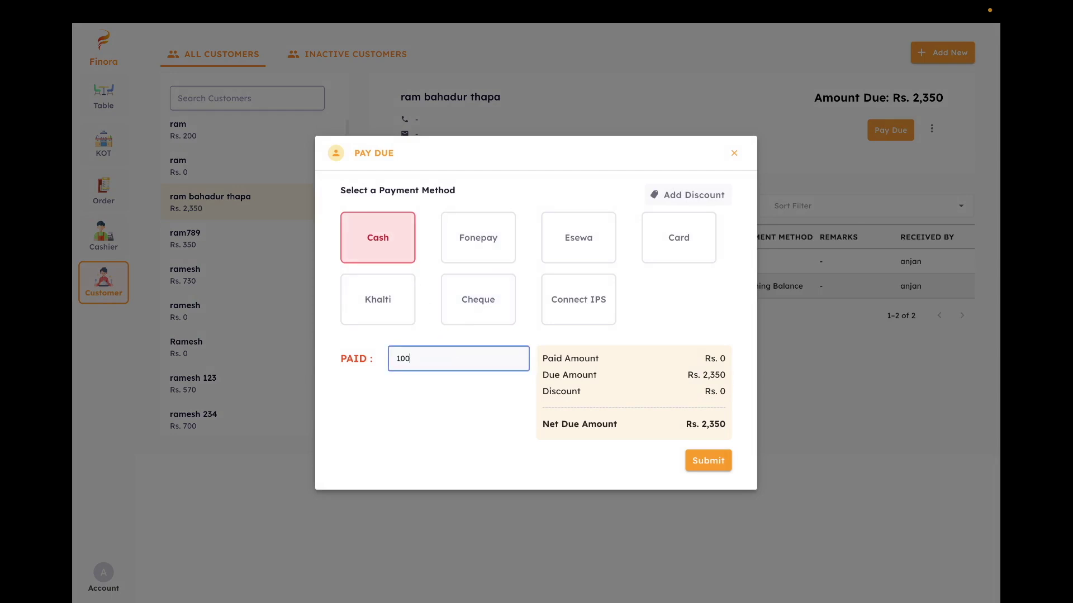
click(708, 462)
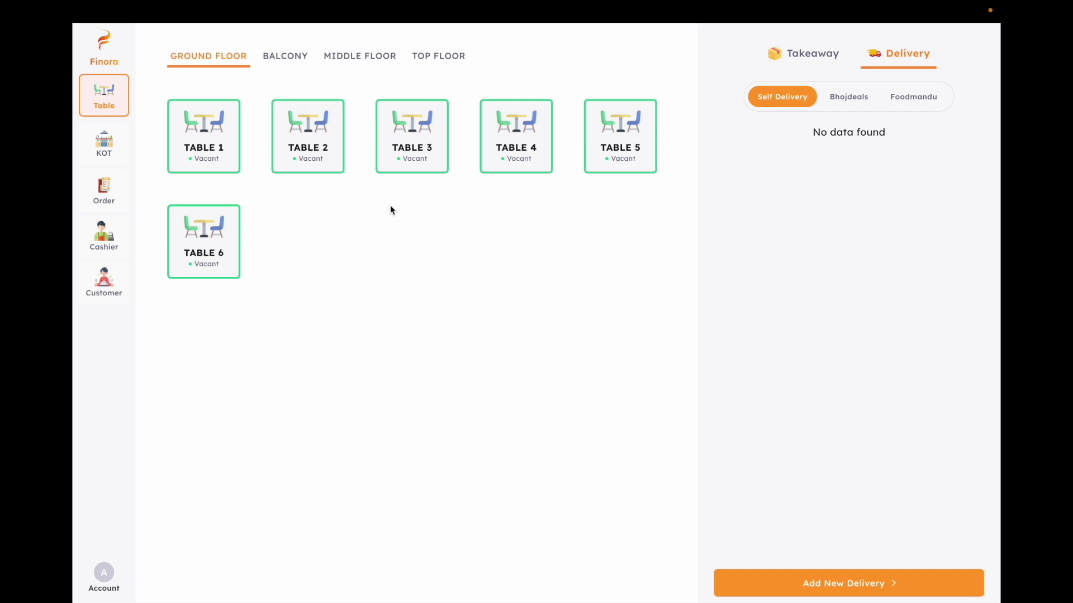
- Look through the table and delivery partner orders, the cashier day book with its session totals, and the customer section
click(104, 190)
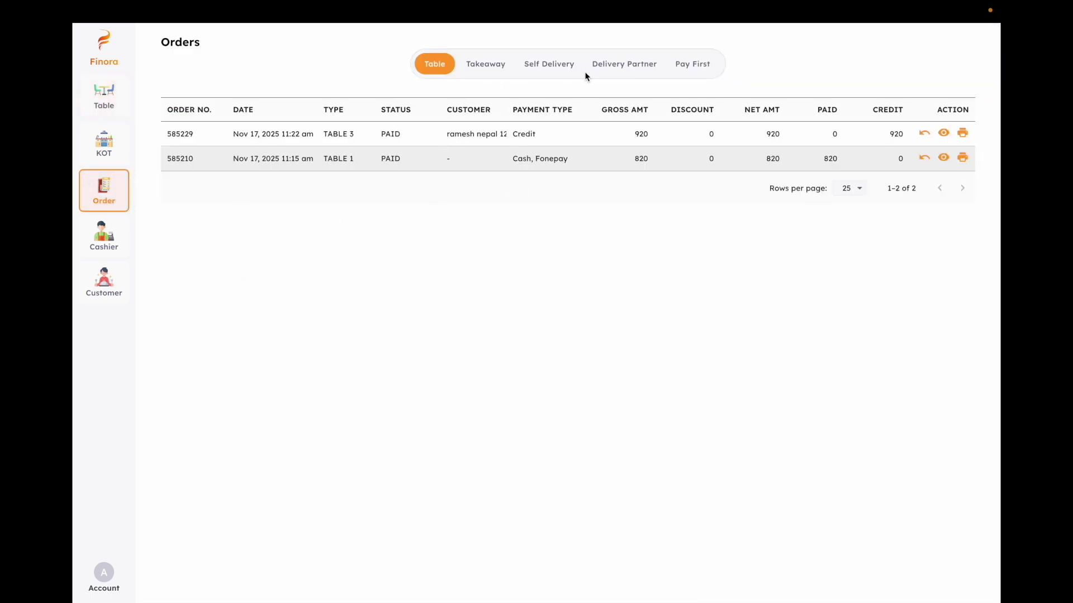
click(615, 72)
click(114, 245)
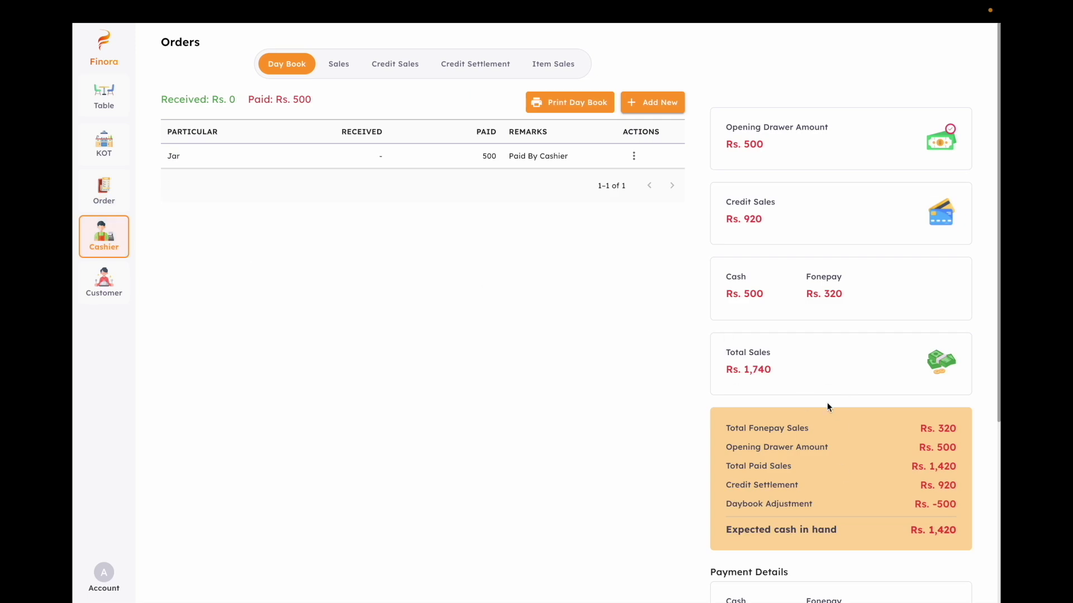
scroll(827, 406, down, 5)
scroll(828, 407, up, 5)
click(112, 291)
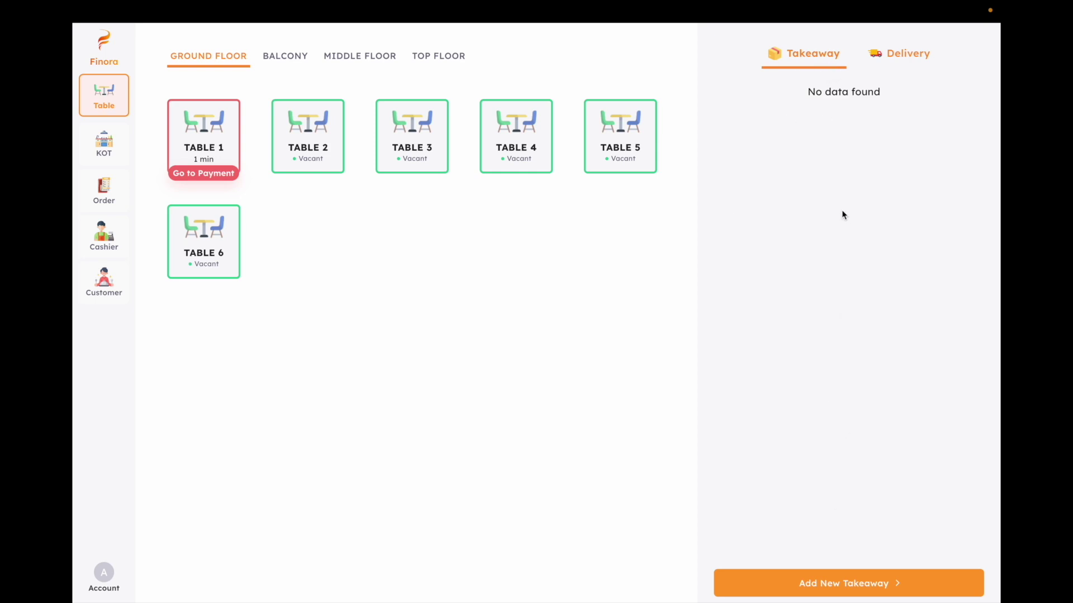
- Create a new takeaway order with one Chicken Roast, one French Fries and one Mozarella Sticks, and place it
click(839, 584)
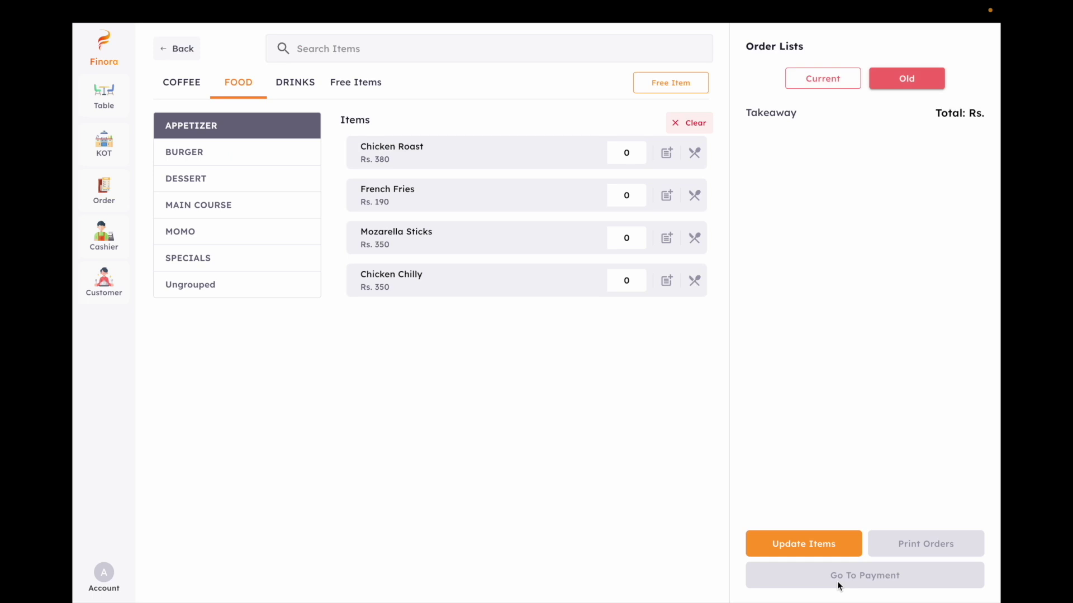
click(449, 156)
click(439, 200)
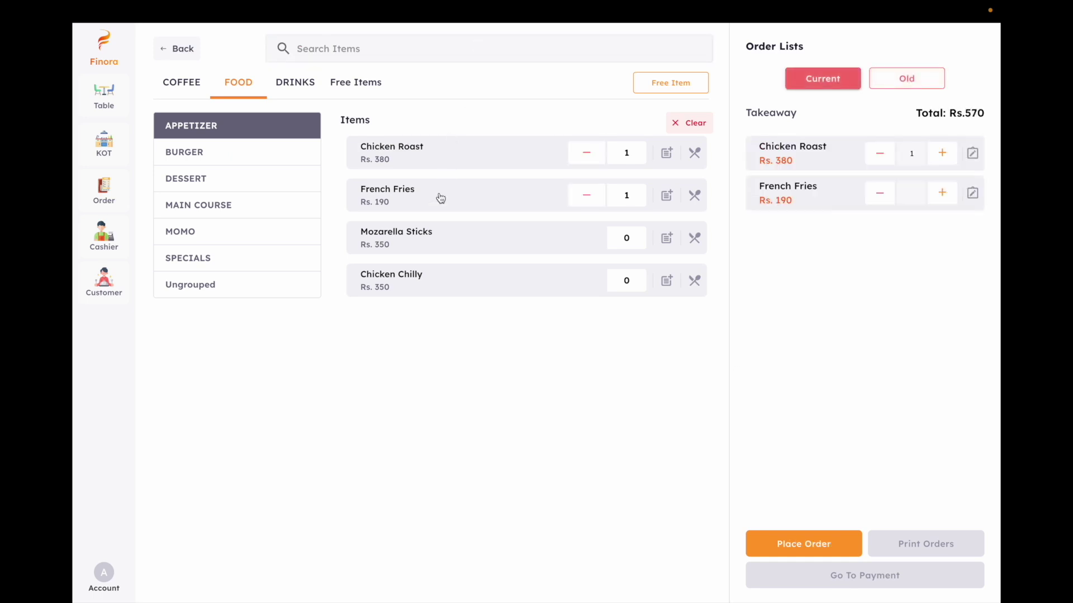
click(438, 238)
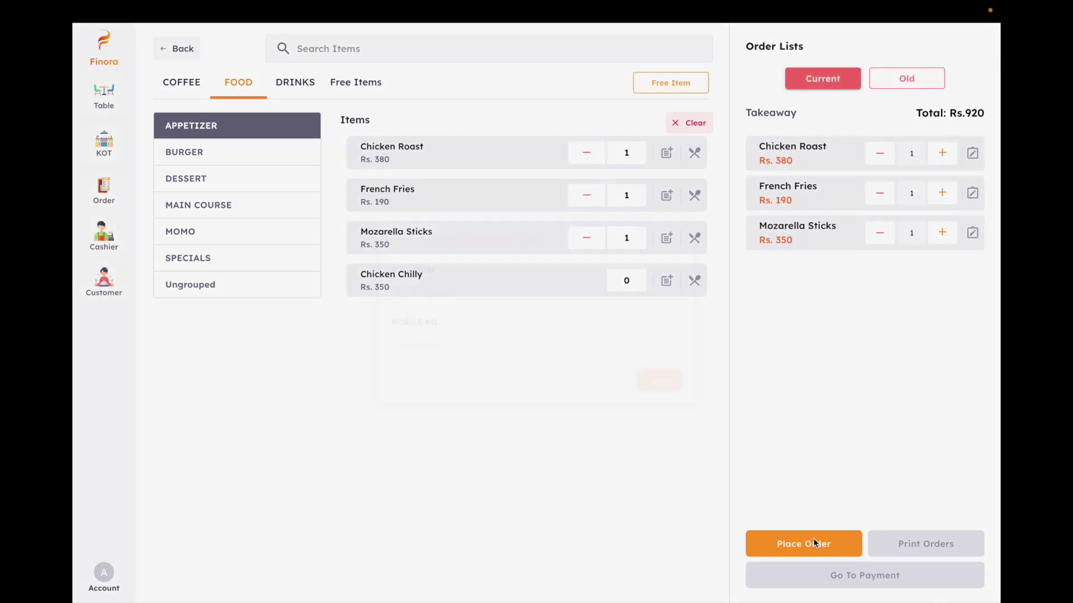
click(816, 544)
click(510, 298)
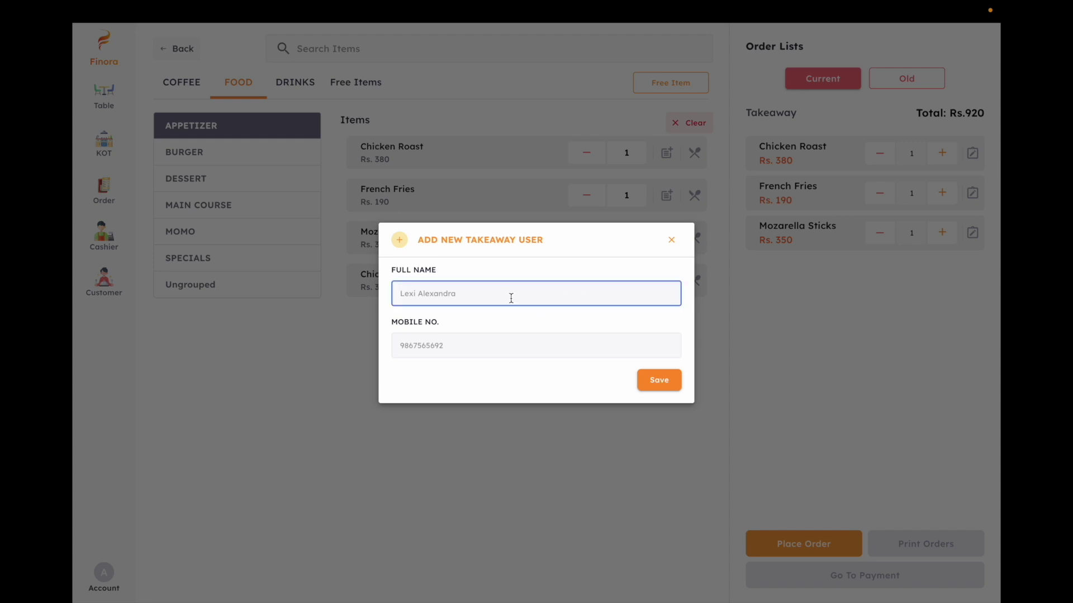
text(Nisha)
key(BackSpace)
key(BackSpace)
key(BackSpace)
key(BackSpace)
key(BackSpace)
- Save the takeaway order with the user's full name and mobile number left blank, and show the delivery orders
click(508, 344)
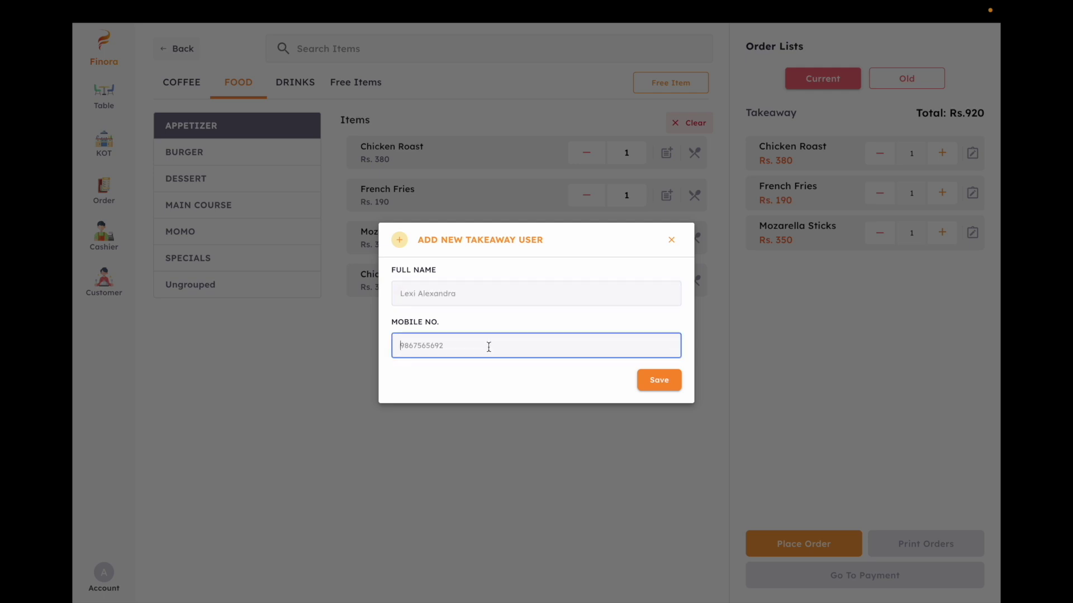
click(566, 289)
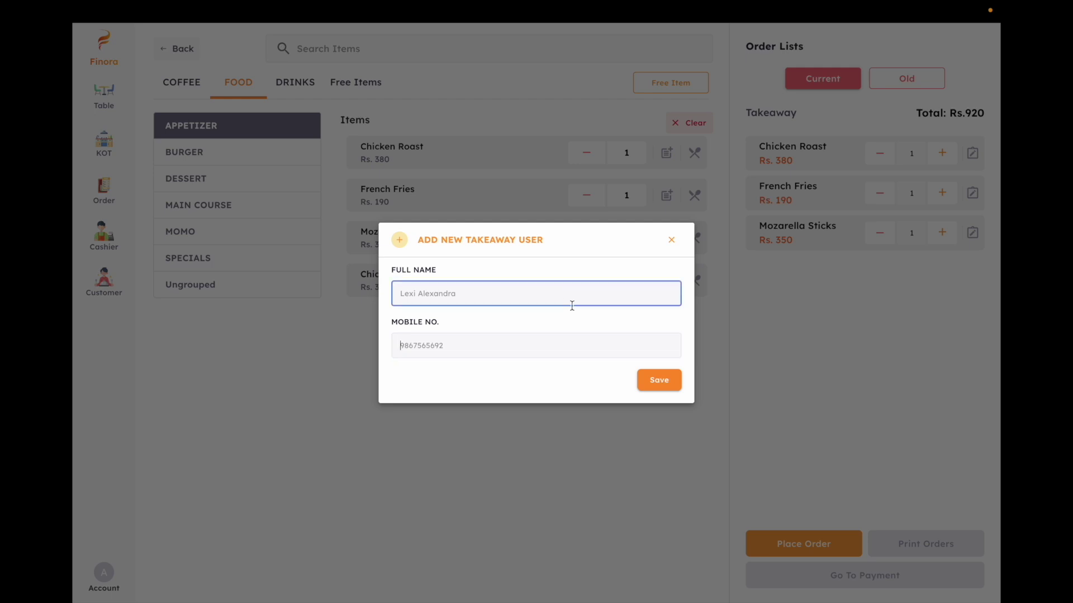
click(630, 353)
click(652, 380)
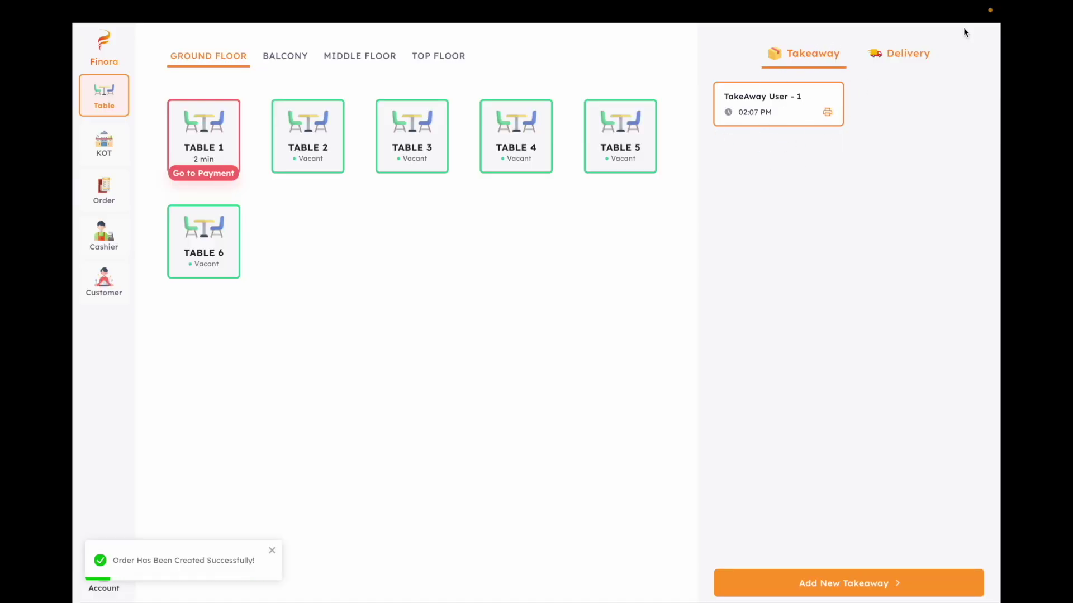
click(905, 53)
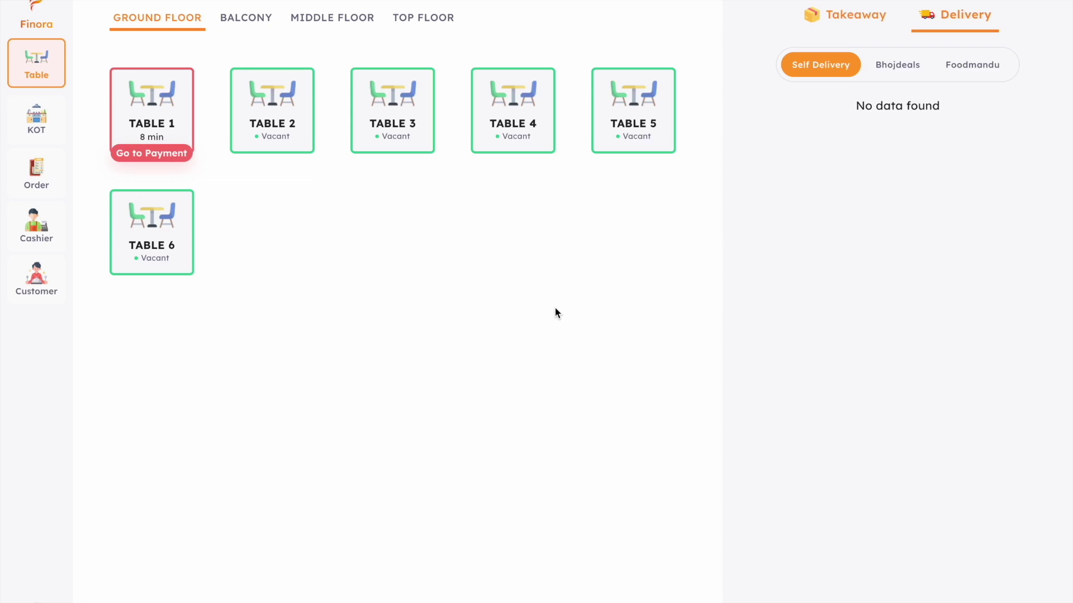
- Place an order for Table 2 with one Chicken Roast, one French Fries and one Mozarella Sticks
click(269, 108)
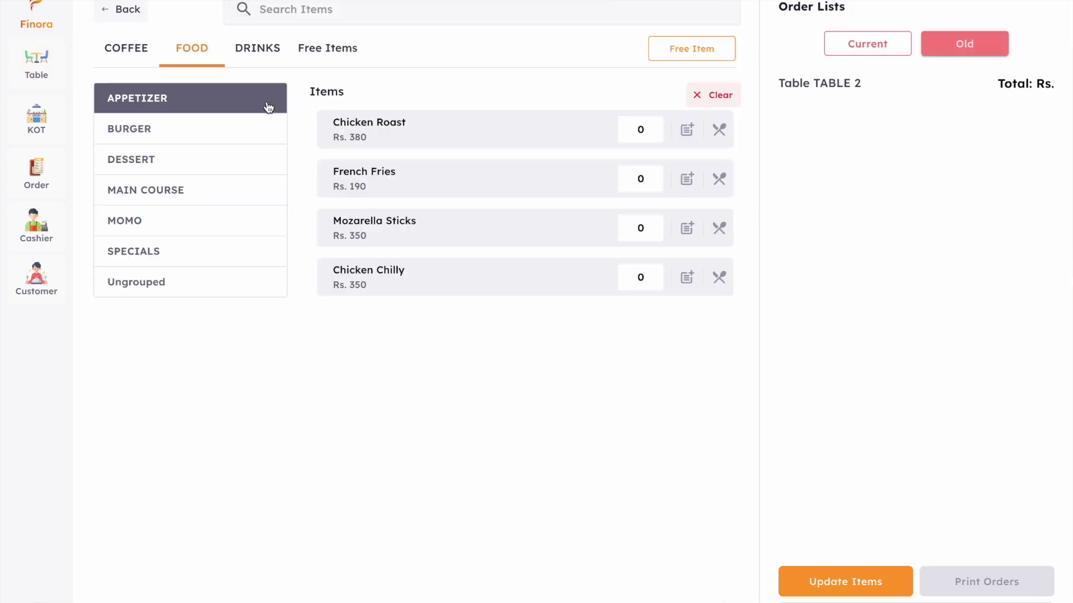
click(375, 132)
click(378, 193)
click(382, 231)
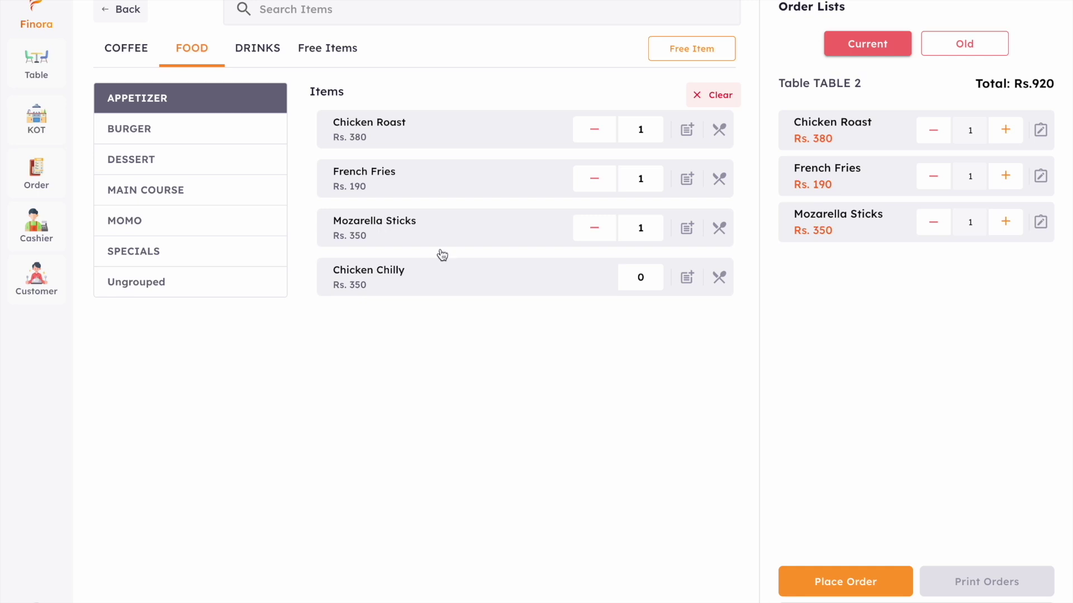
click(846, 579)
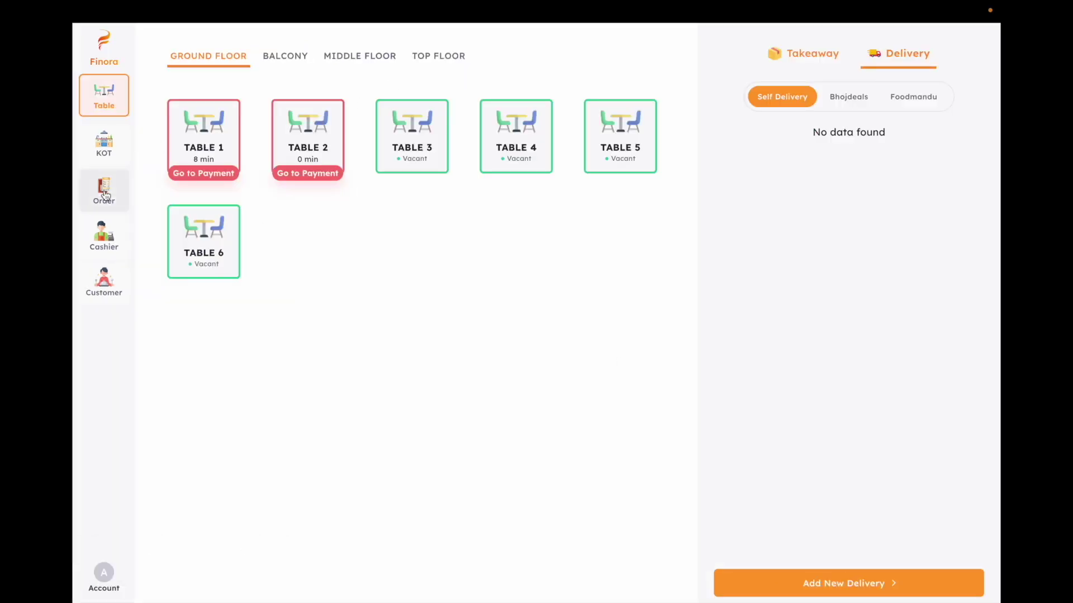
- Look through the table orders list and the pending, all and served kitchen order tickets
click(104, 193)
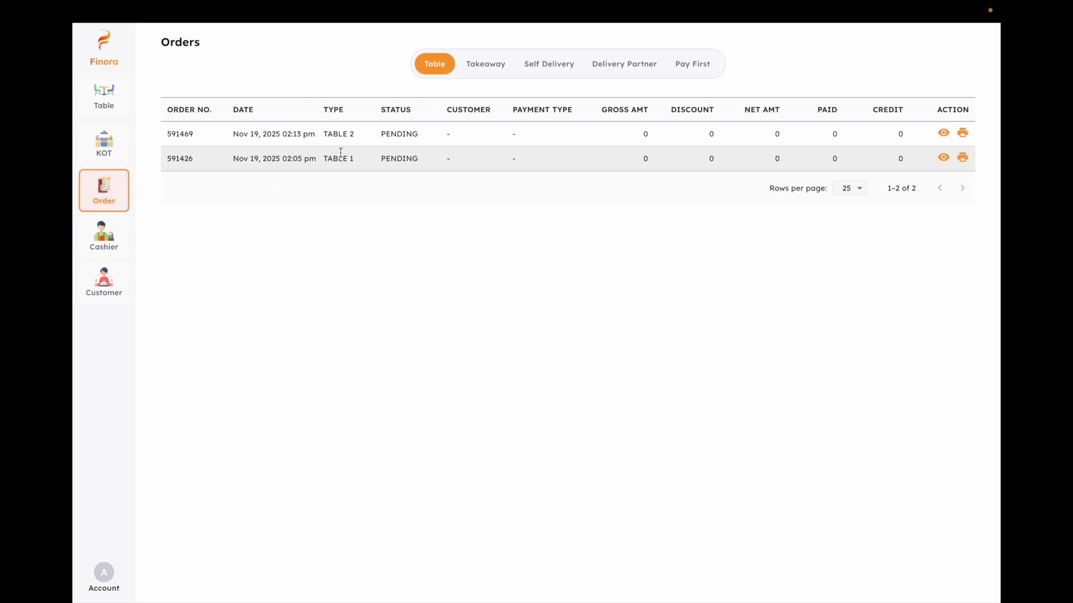
click(115, 148)
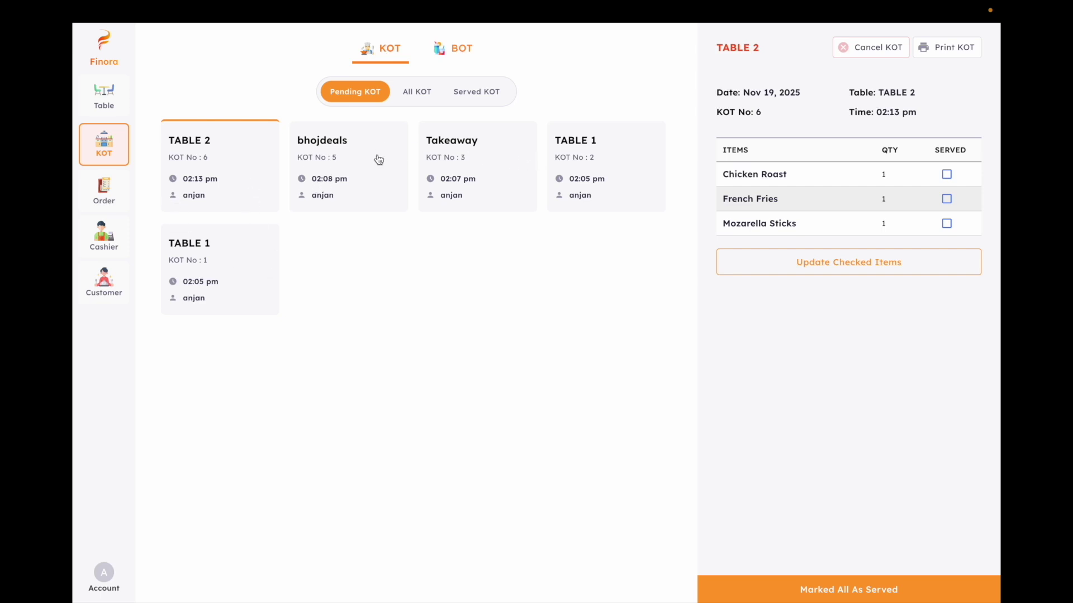
click(415, 90)
click(473, 93)
click(419, 99)
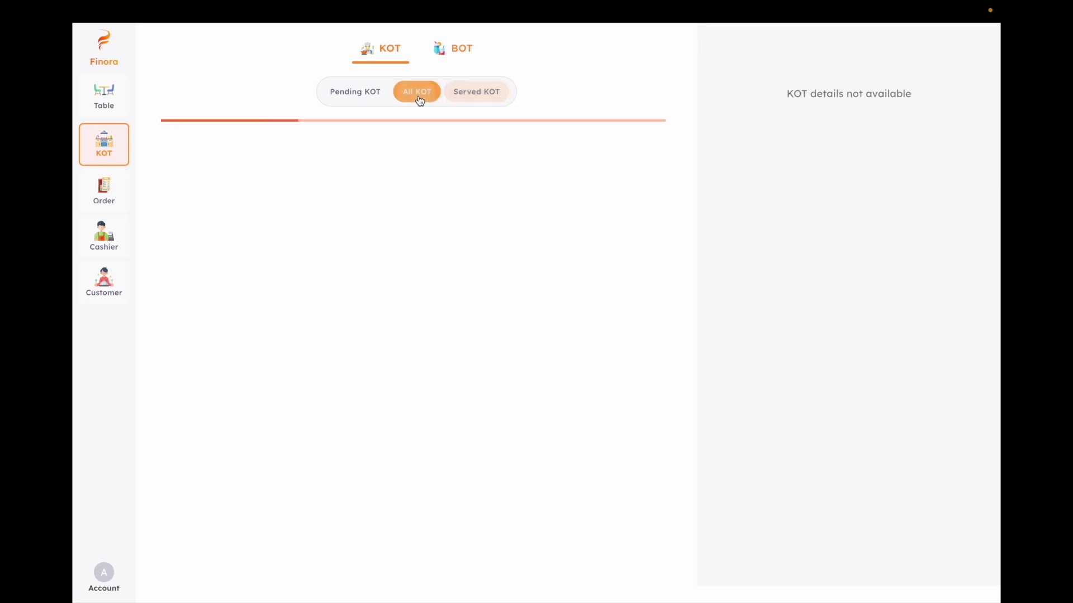
click(351, 97)
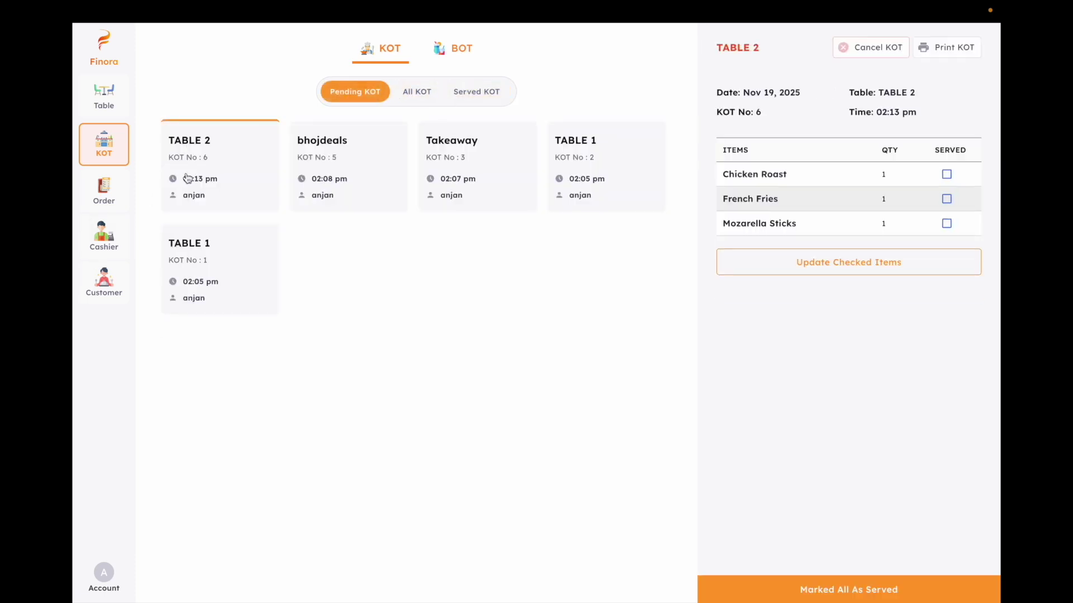
click(112, 196)
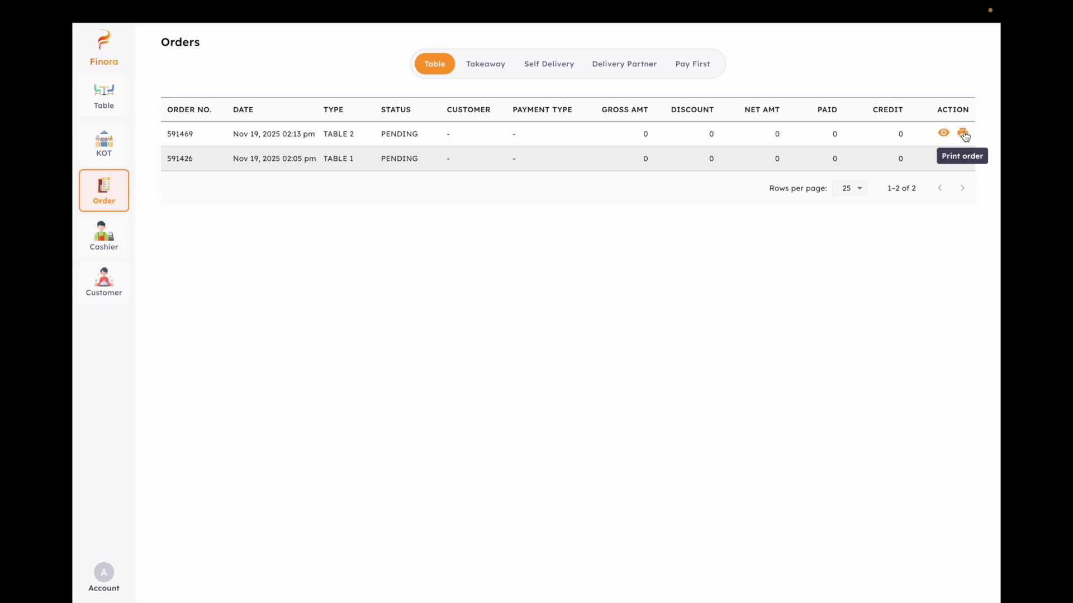
- Open the pending kitchen order ticket KOT No 1 of Table 1 and print it
click(112, 155)
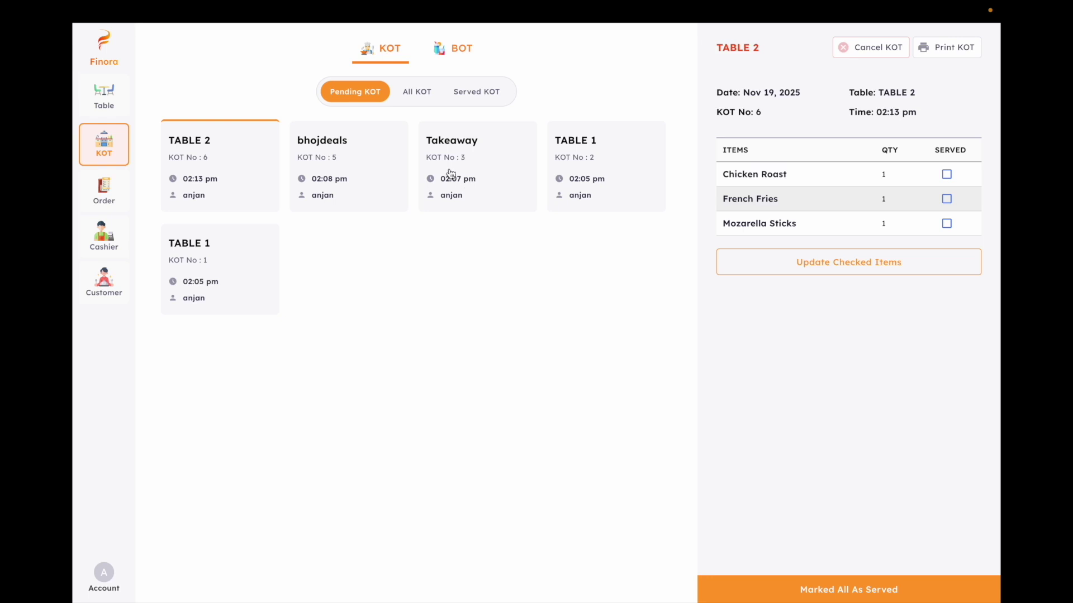
click(227, 273)
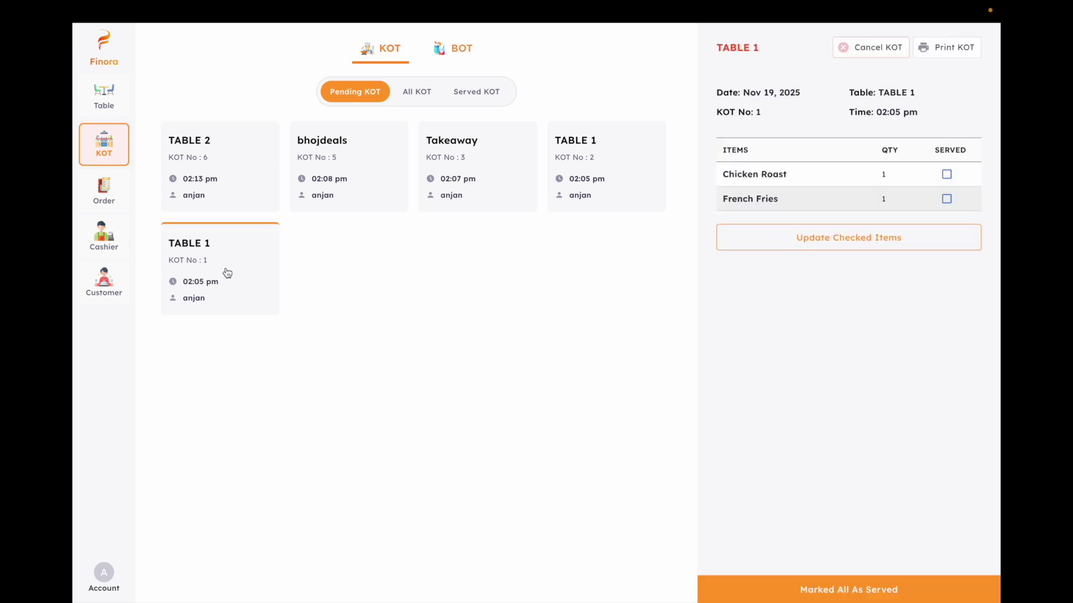
click(957, 49)
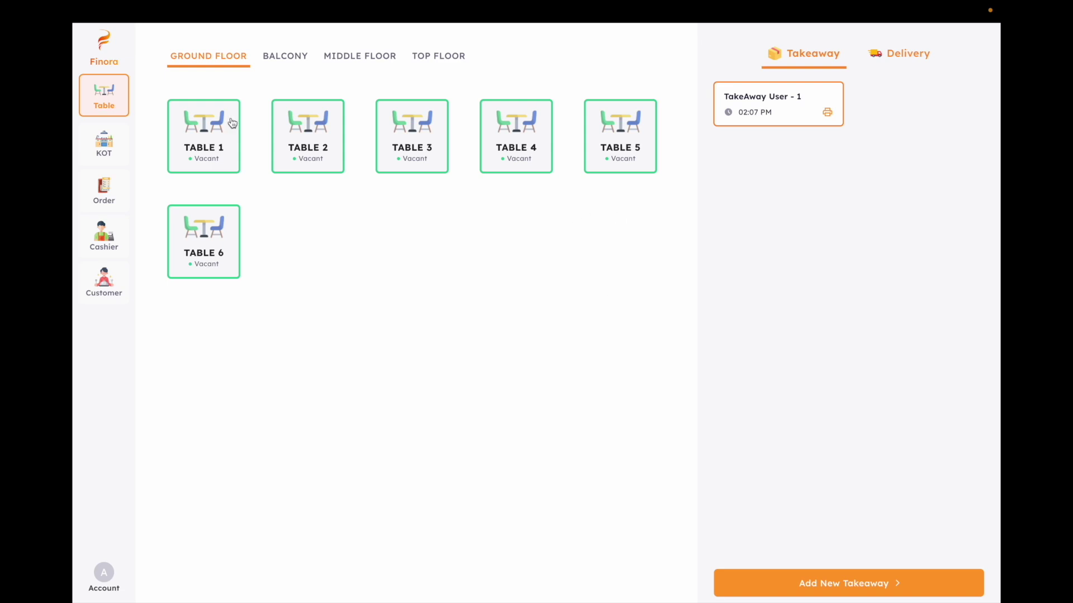
- Review the cashier's session summary, including credit settlement, daybook adjustment, expected cash in hand and the employee cash in hand entry
click(114, 244)
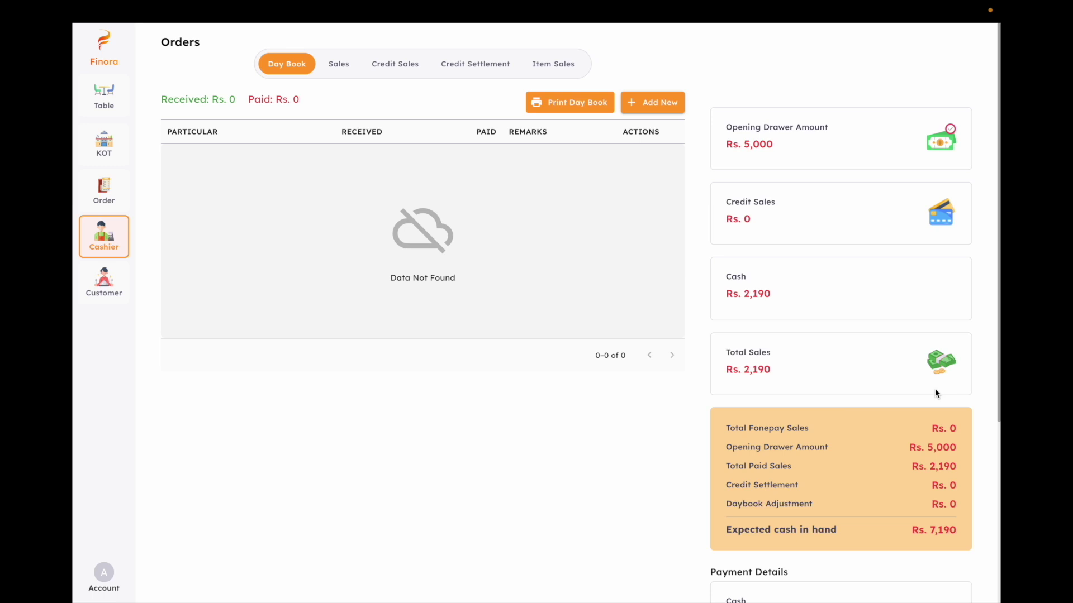
scroll(934, 387, down, 3)
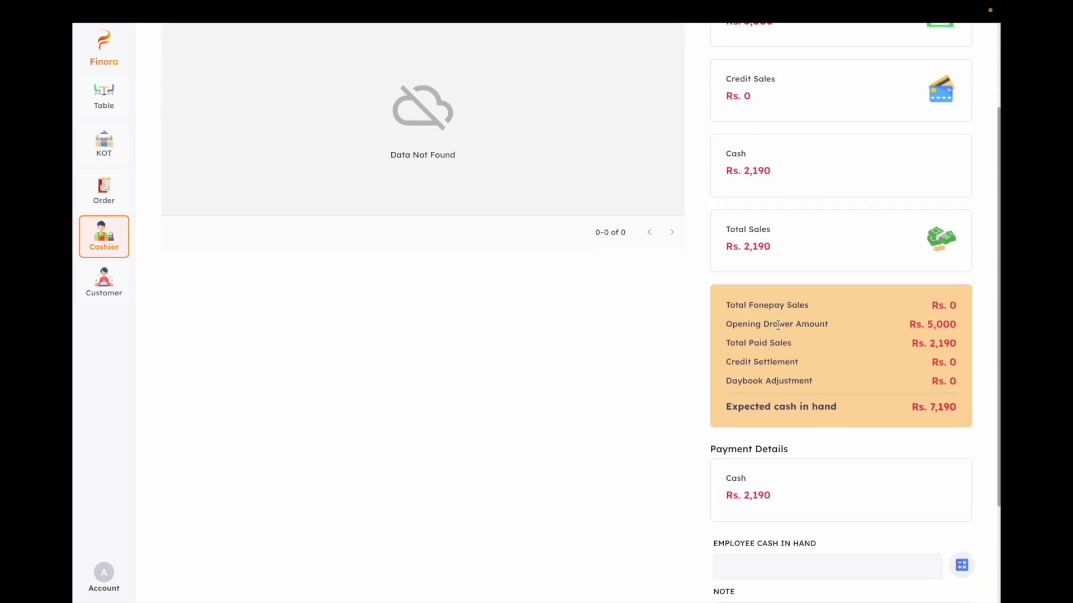
drag(775, 364, 882, 387)
click(883, 383)
scroll(871, 365, down, 2)
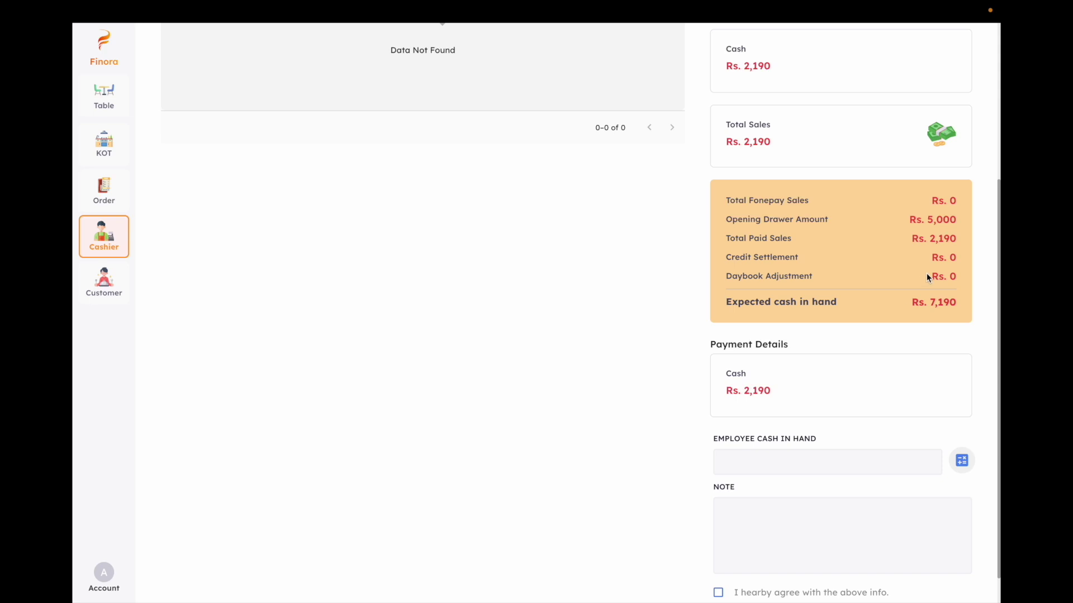
drag(929, 302, 957, 303)
click(842, 460)
click(916, 426)
- Calculate the employee cash in hand from 3 notes of 500, 3 of 50 and 20 of 10, and add the total
click(961, 460)
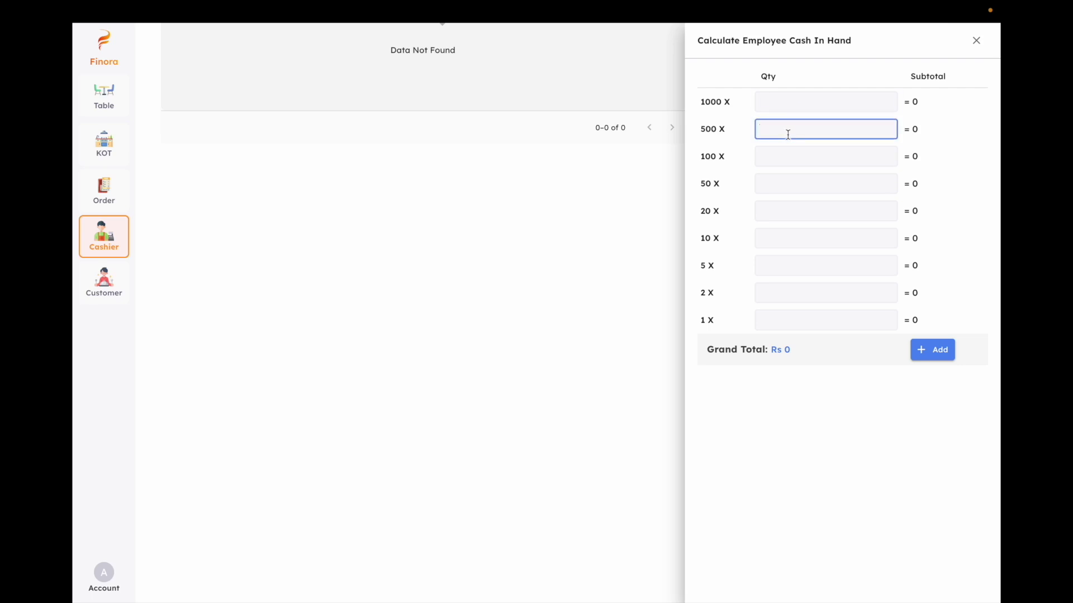
text(3)
click(788, 181)
text(3)
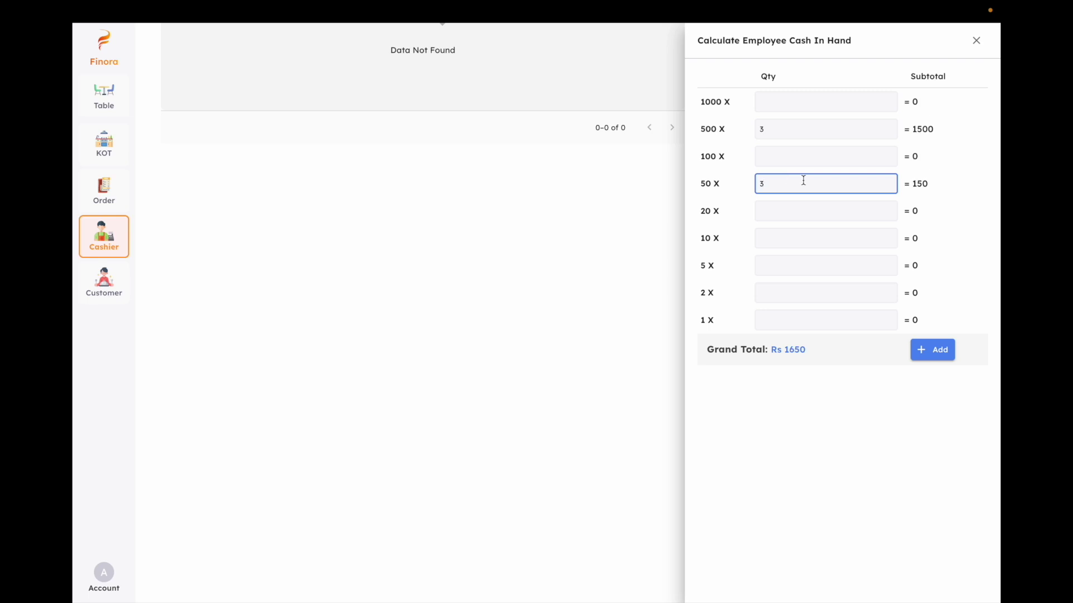
click(791, 231)
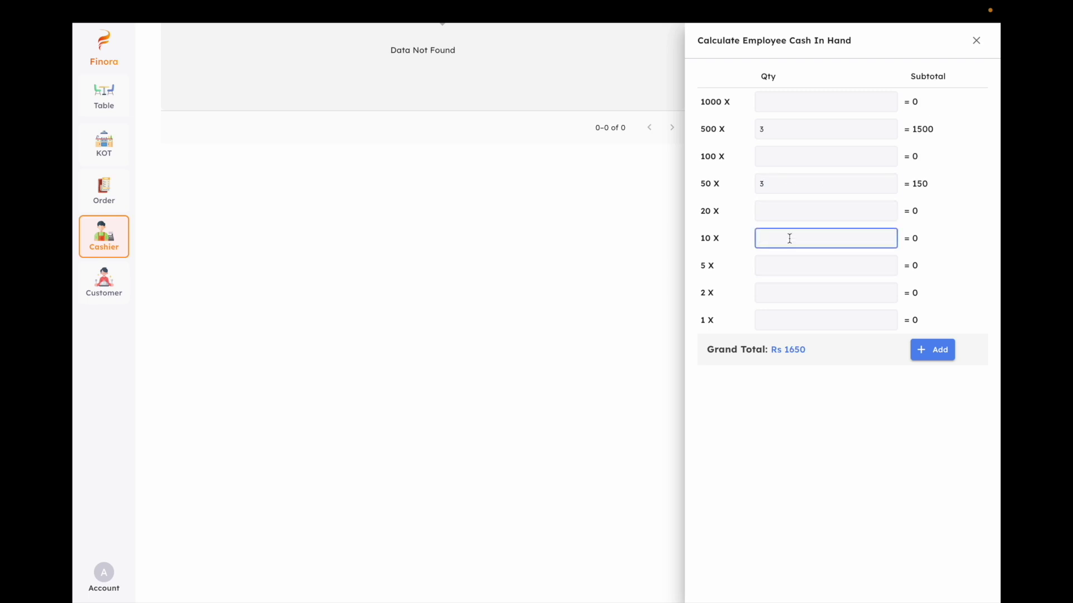
text(20)
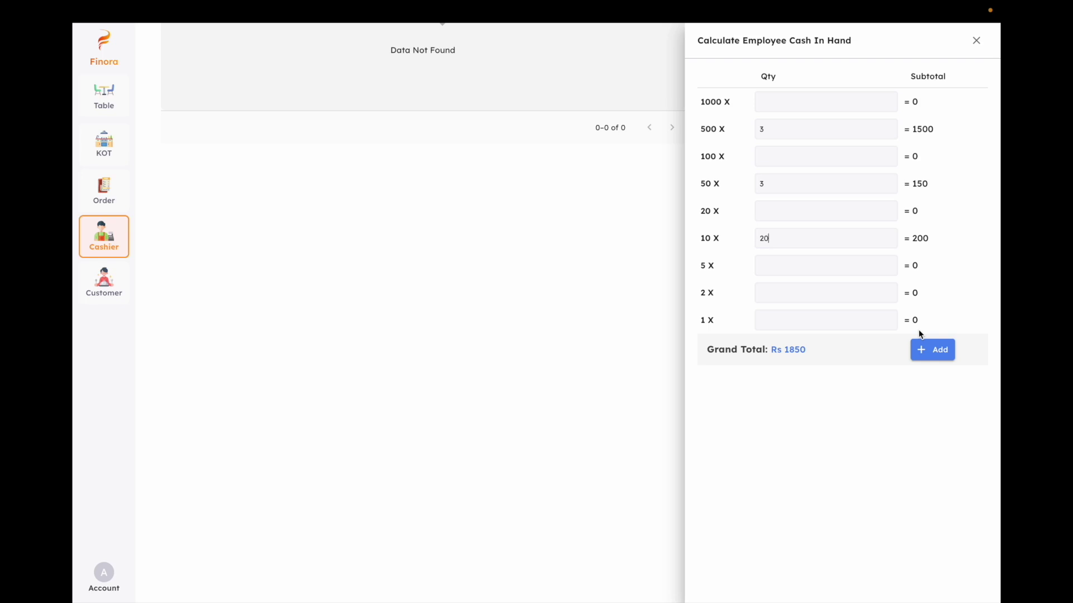
click(930, 352)
- Set the employee cash in hand to 7190 and compare it with the expected cash in hand
click(791, 455)
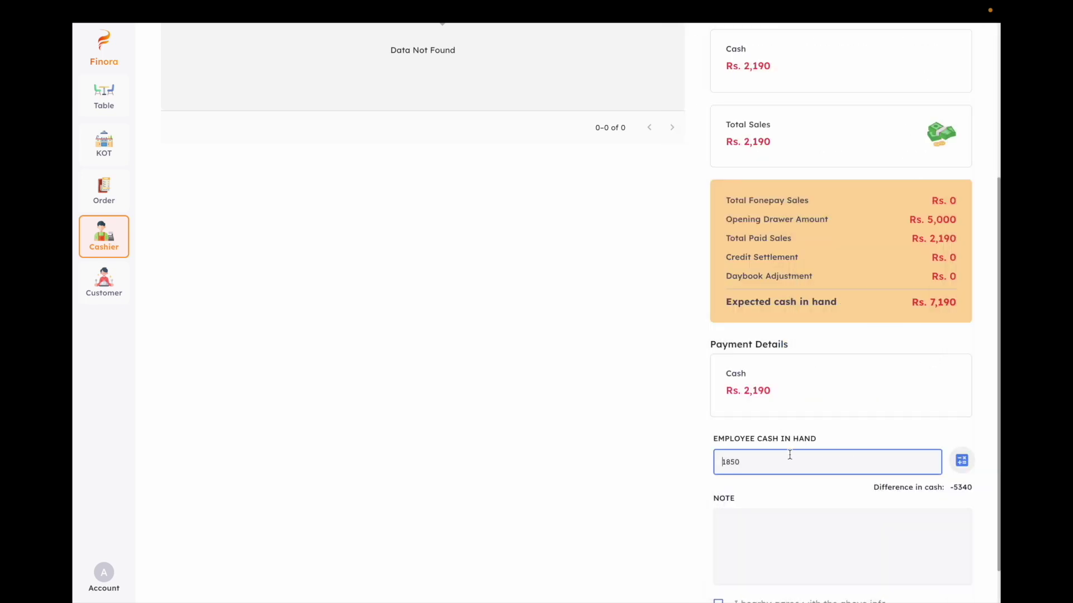
key(BackSpace)
key(BackSpace)
key(Delete)
text(7190)
key(Delete)
click(823, 505)
scroll(824, 506, down, 1)
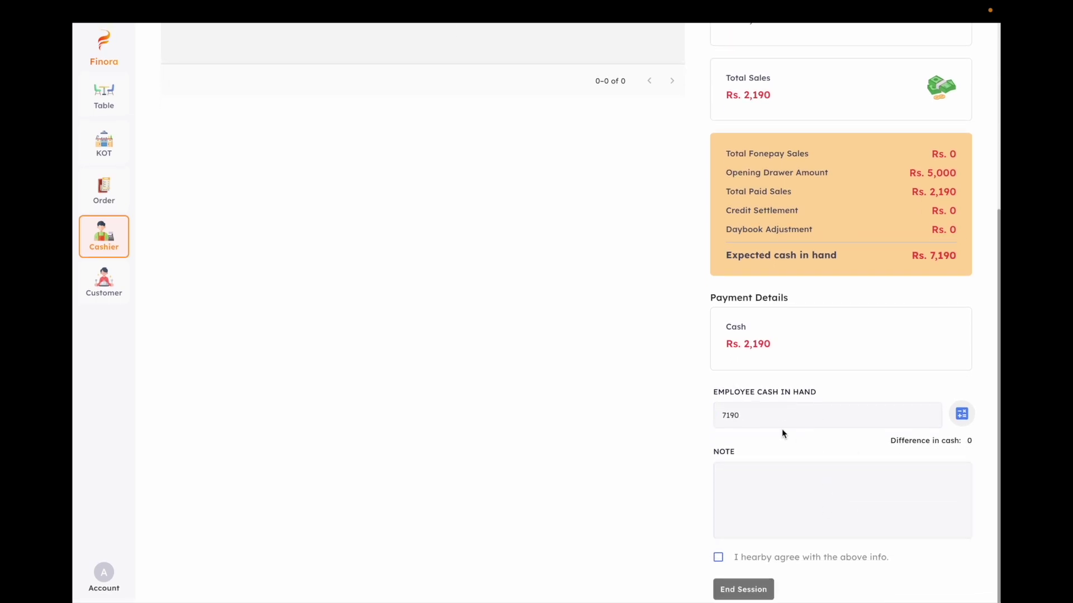
drag(924, 255, 976, 260)
- Enter the note "nudd", agree with the session info, and end the cashier session
click(759, 494)
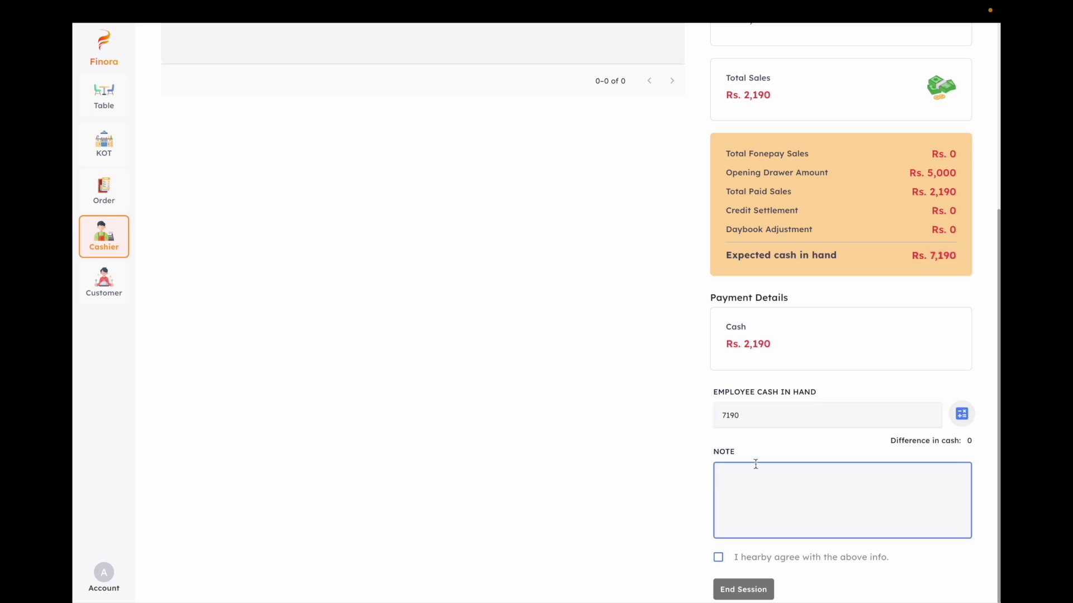
click(783, 437)
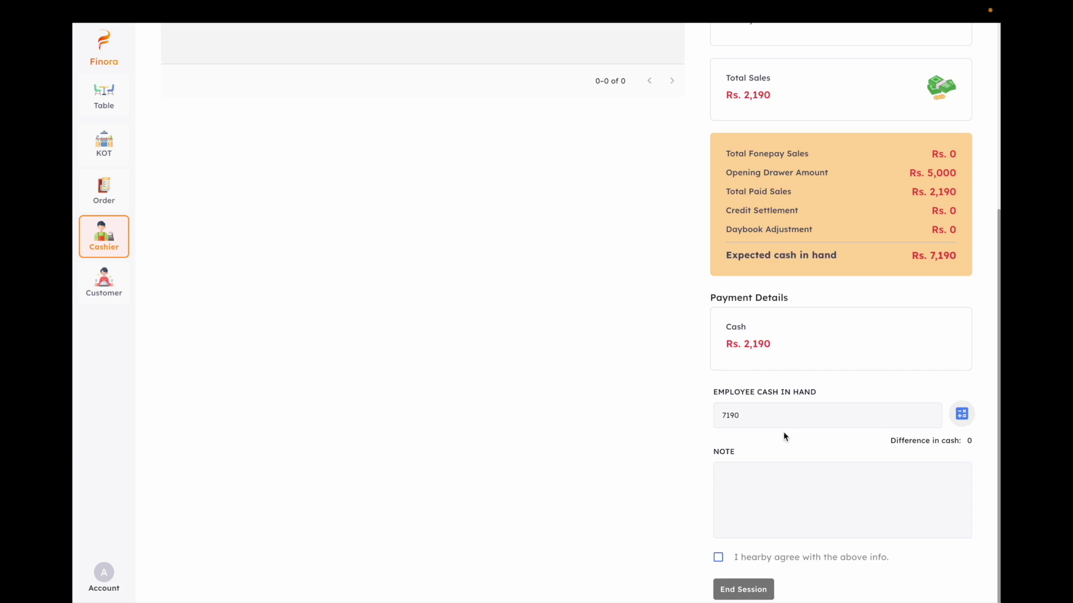
click(761, 470)
text(nudd)
click(719, 558)
click(719, 558)
click(792, 498)
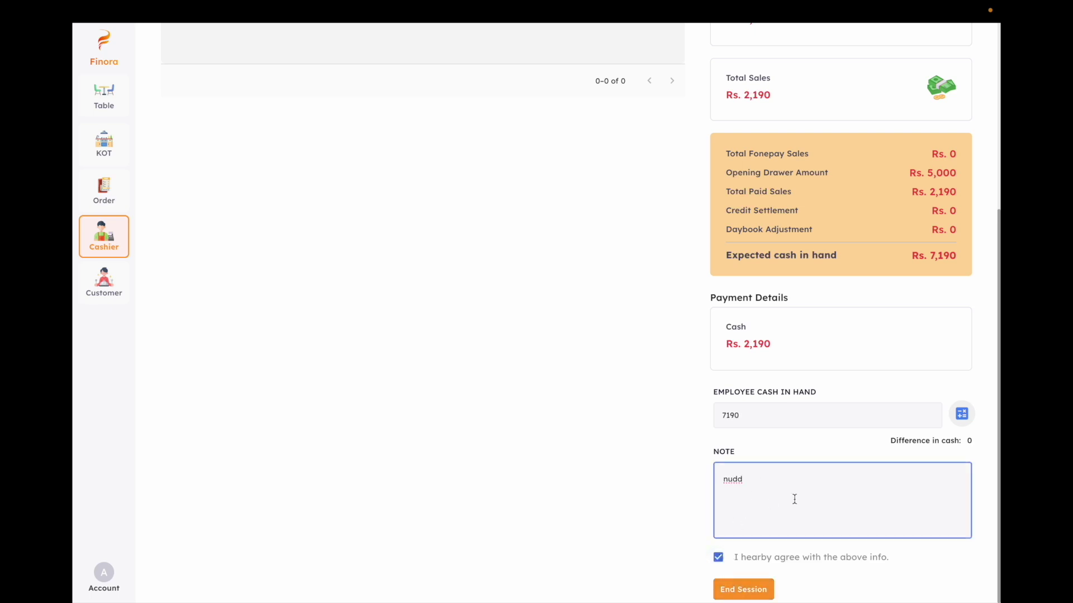
click(754, 592)
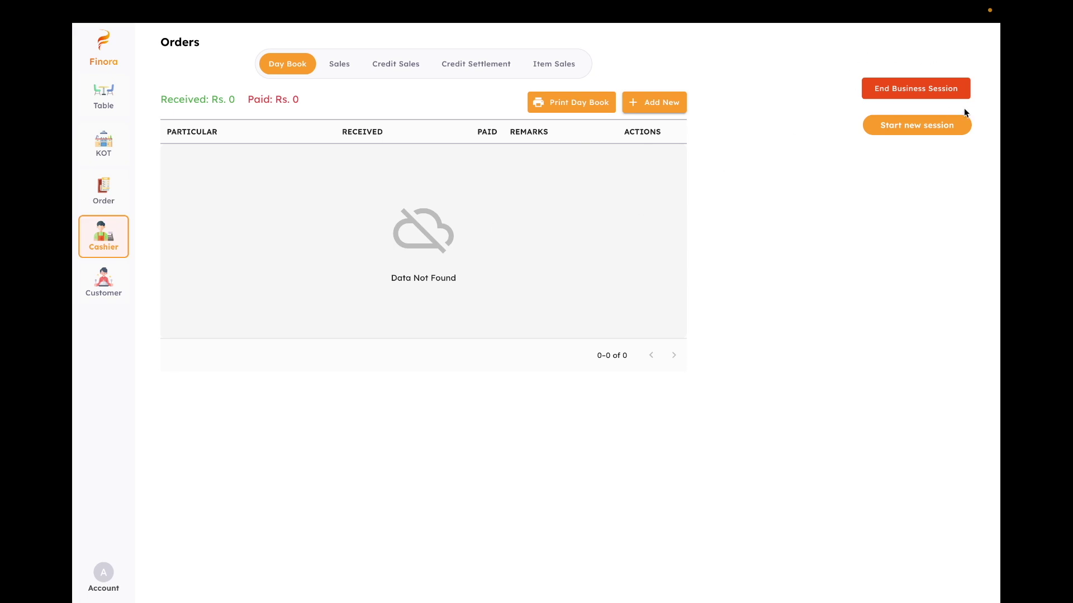
- End the business session, and open the new session form with its denomination breakdown and opening drawer amount
click(936, 89)
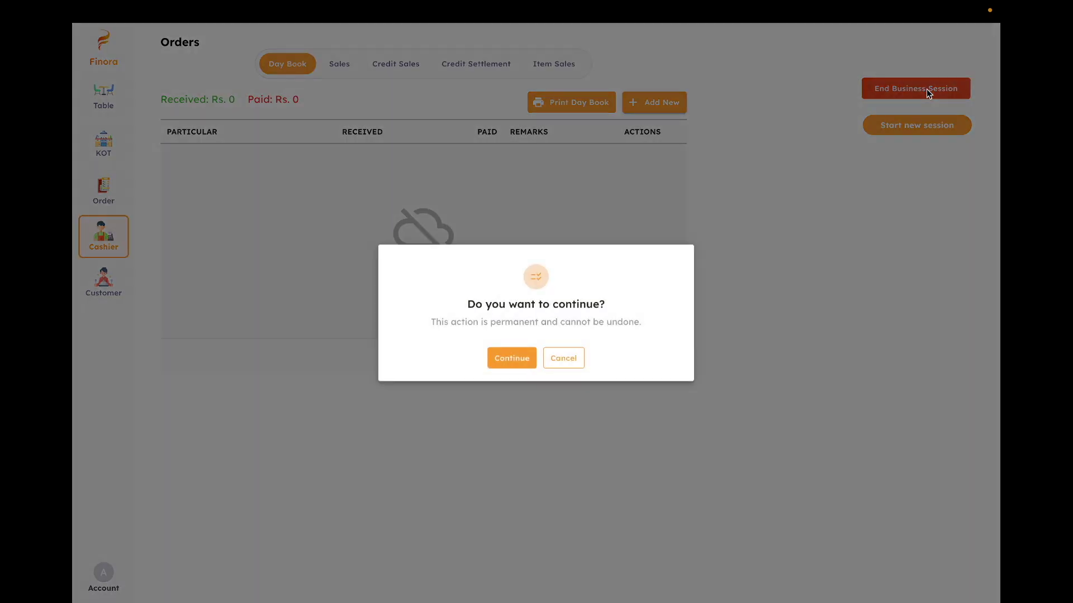
click(514, 361)
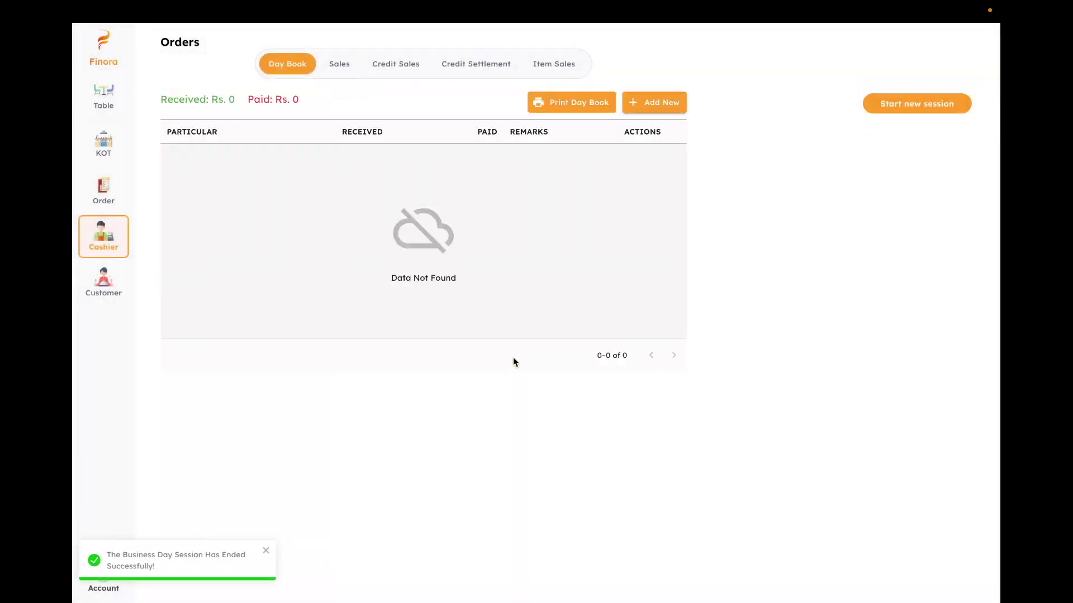
click(912, 104)
click(646, 321)
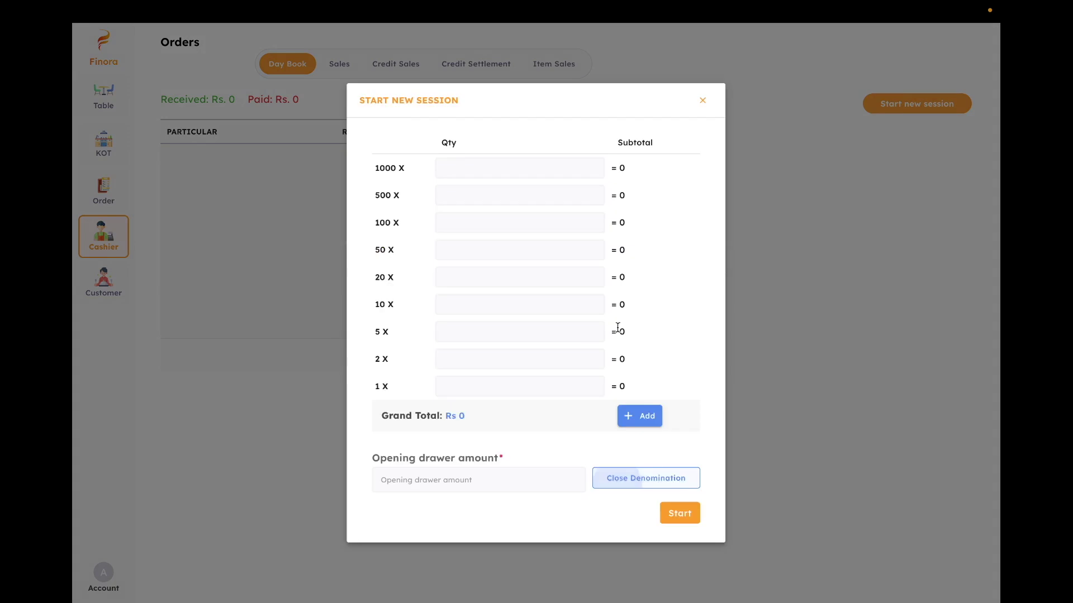
click(468, 472)
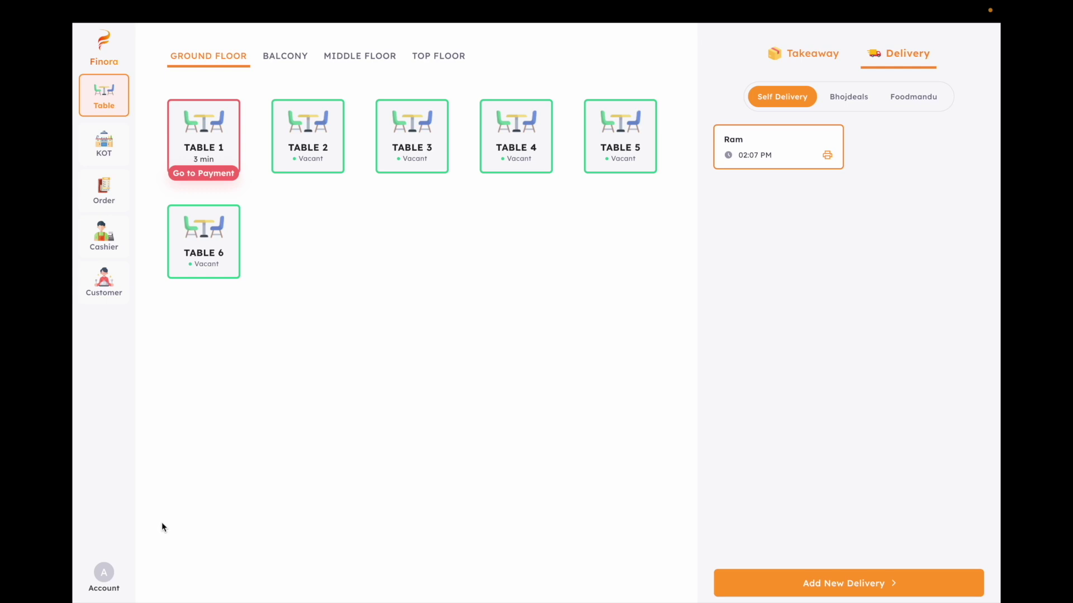
- Open the support team contacts and examine each contact's name, phone number and working hours
click(105, 572)
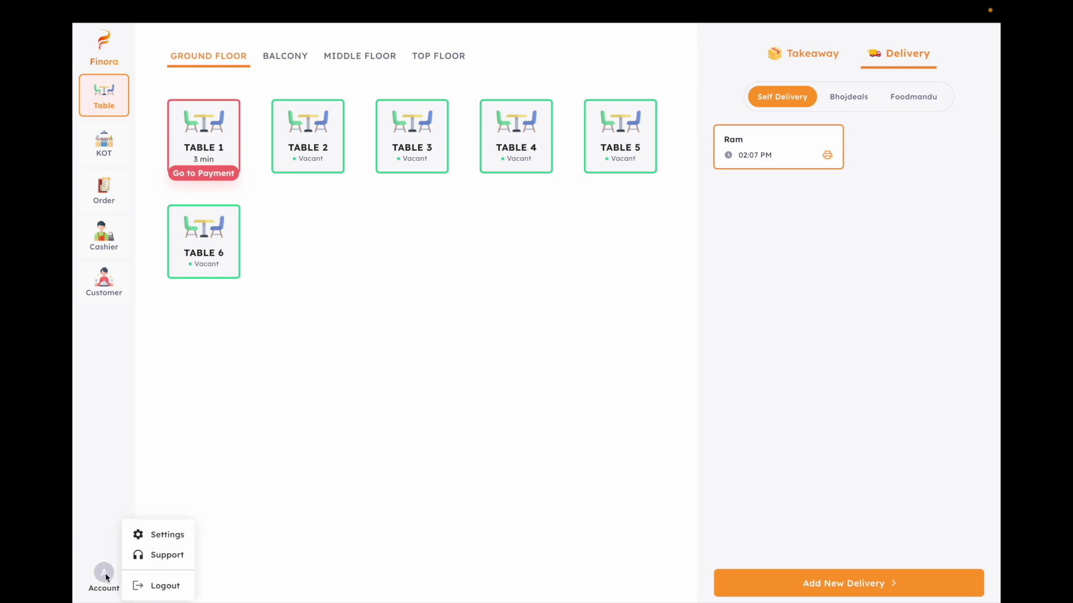
click(147, 554)
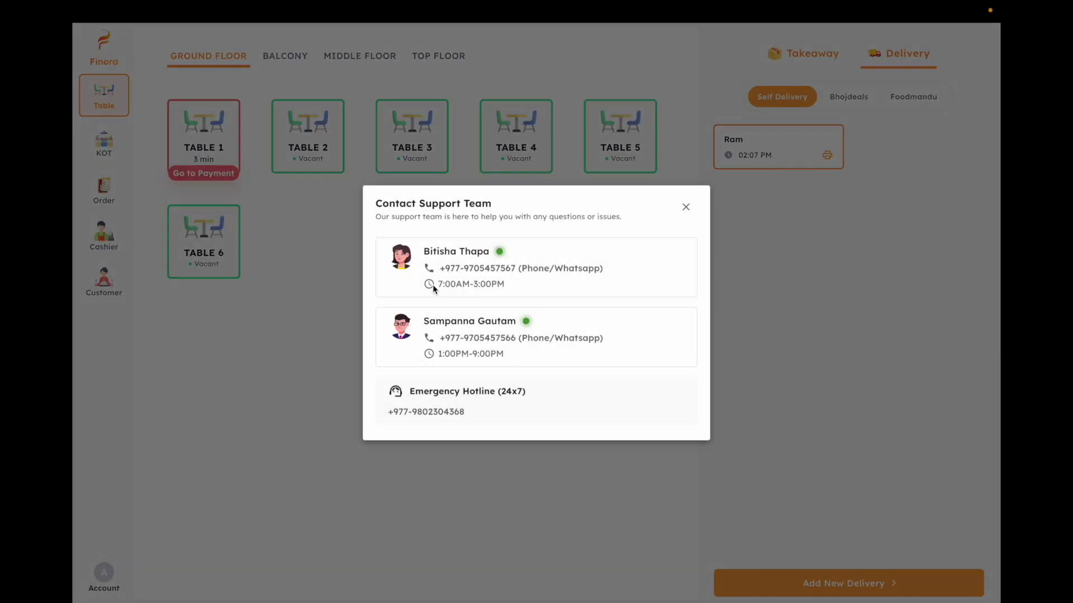
drag(423, 255, 545, 254)
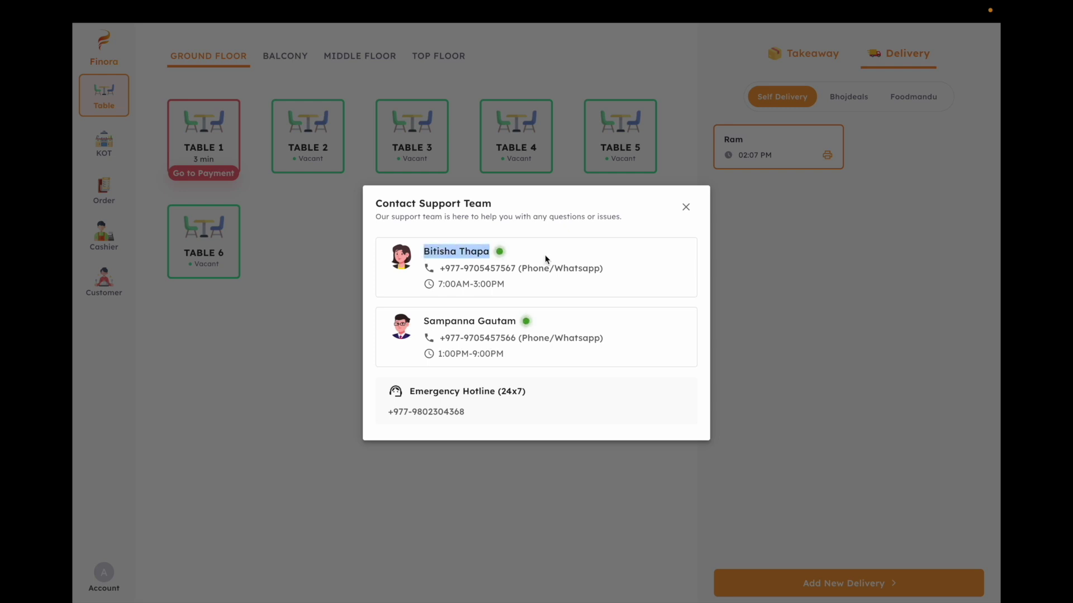
drag(439, 288, 510, 287)
drag(450, 264, 517, 265)
drag(438, 355, 514, 360)
drag(463, 338, 527, 338)
click(514, 354)
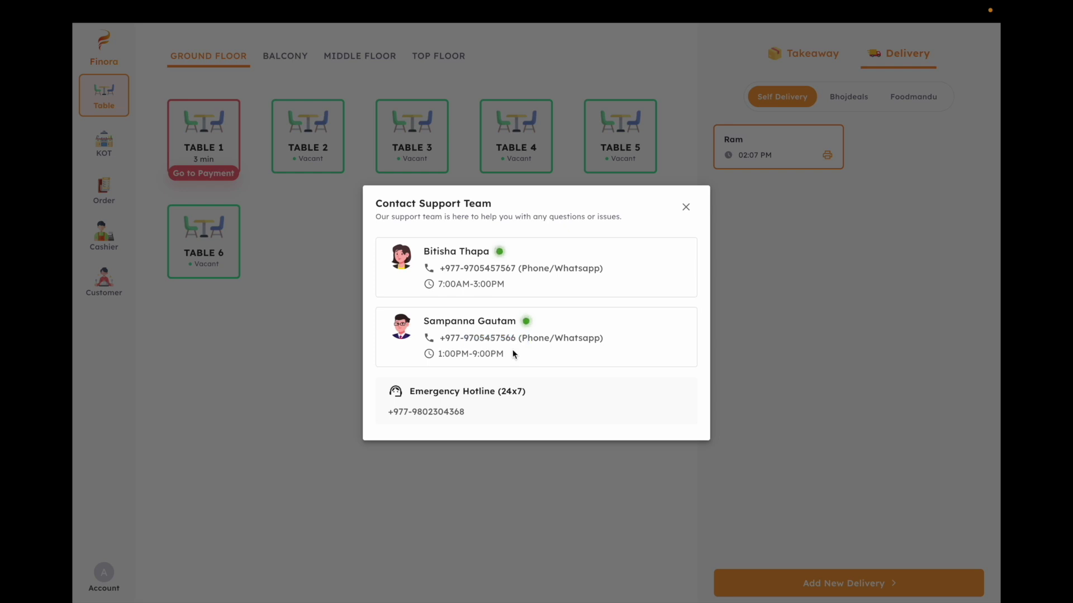